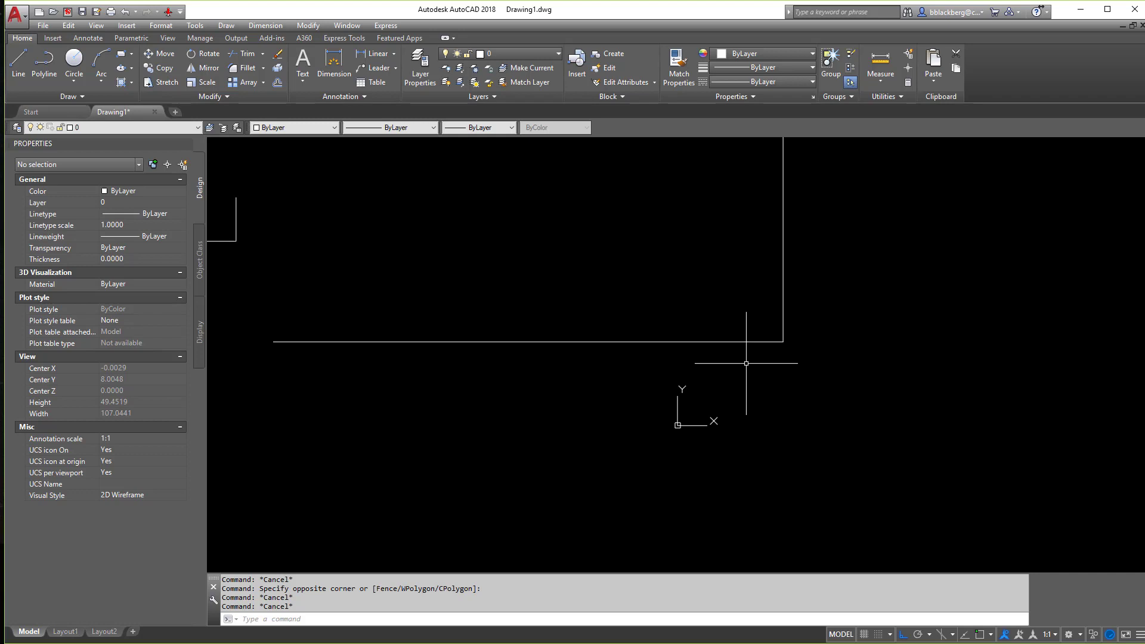
- Check the Fillet command's current trim mode and radius settings without filleting any objects
scroll(785, 327, down, 2)
middle_drag(708, 284, 768, 426)
key(Escape)
key(Escape)
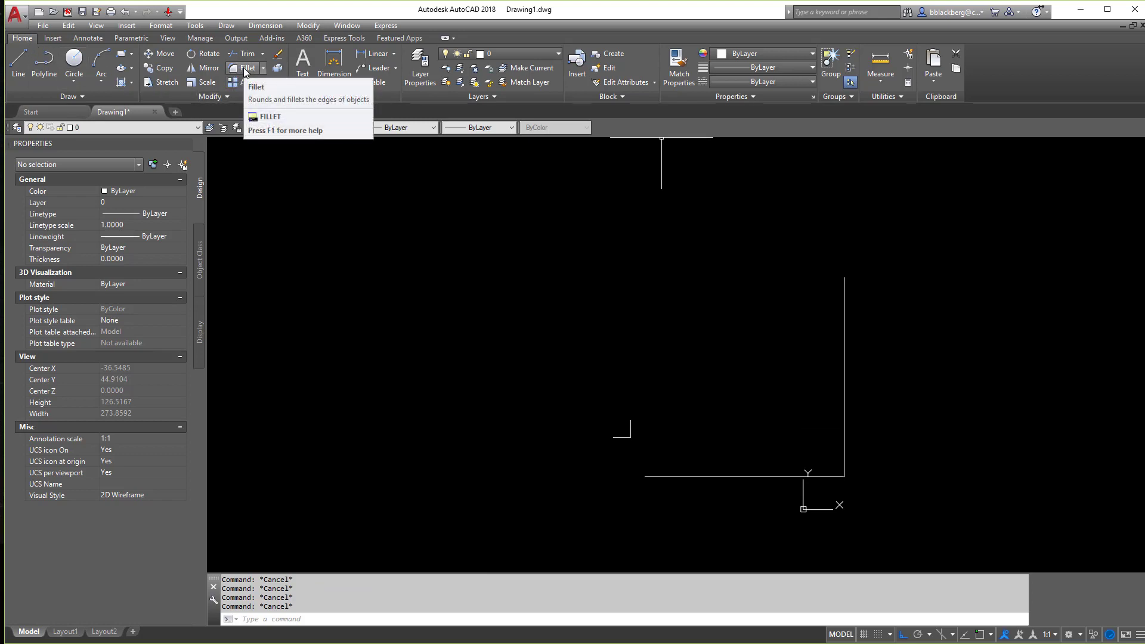
text(F)
key(Return)
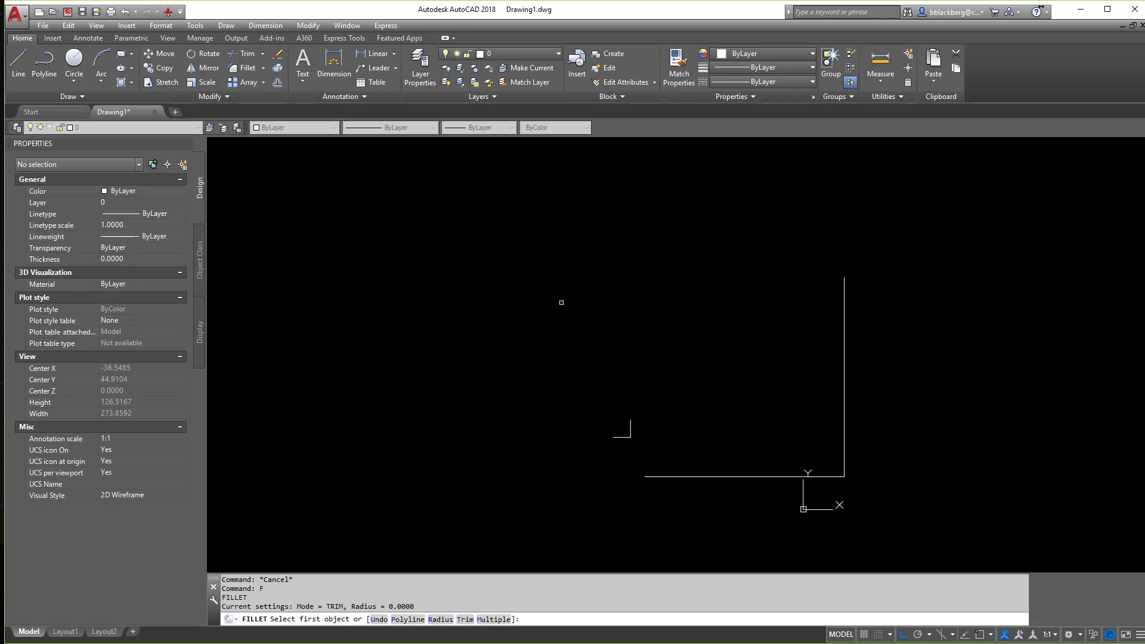
key(Escape)
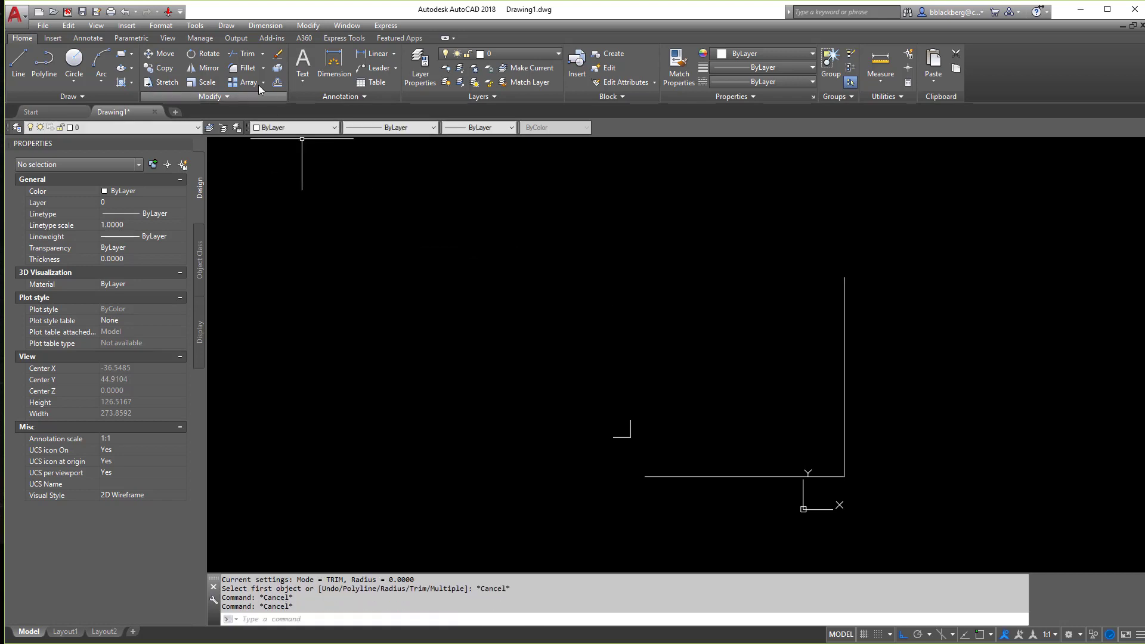
click(243, 67)
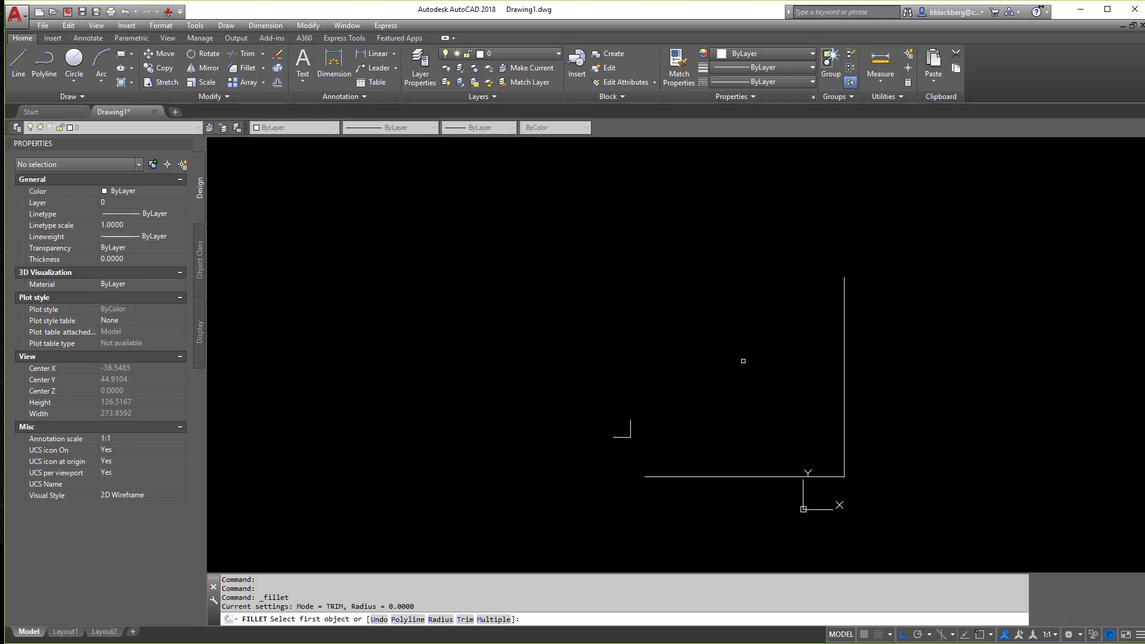
drag(414, 606, 353, 606)
key(Escape)
key(Escape)
key(Escape)
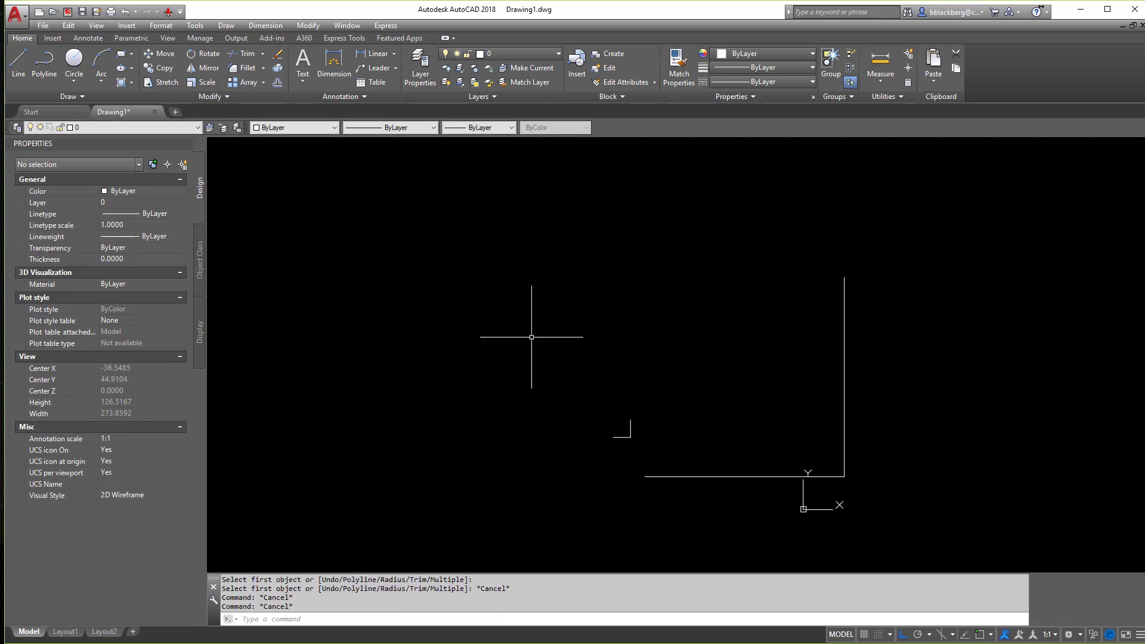
- Draw a horizontal line above the small corner and a separate vertical line just beyond its right end
text(l)
key(Return)
click(565, 346)
click(690, 346)
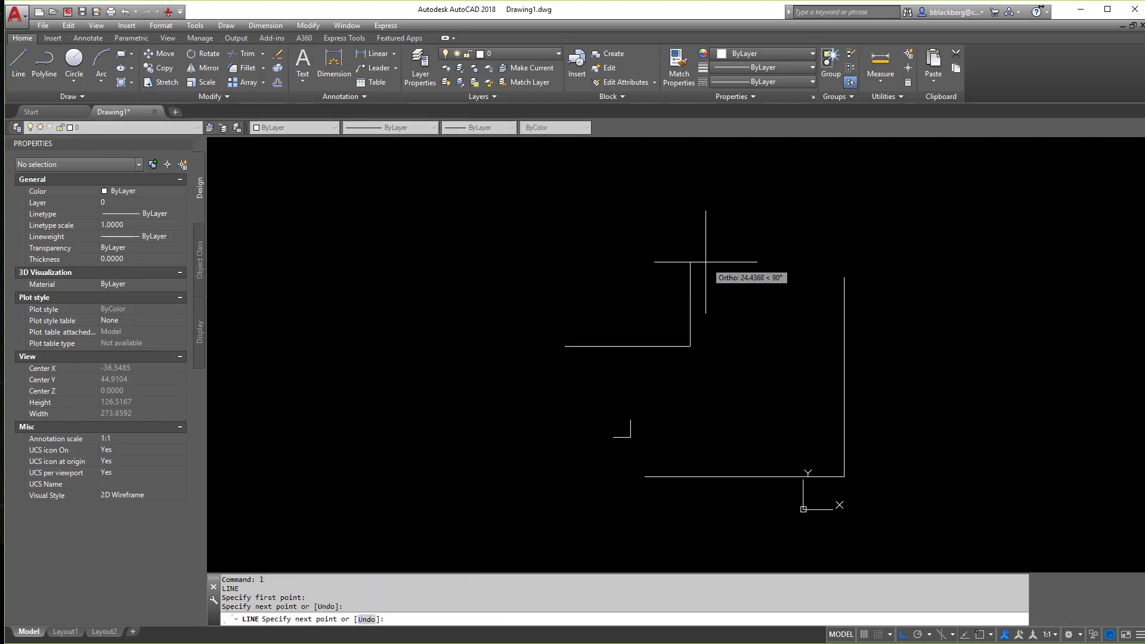
key(Escape)
key(Escape)
key(Return)
click(715, 218)
click(715, 341)
key(Escape)
key(Escape)
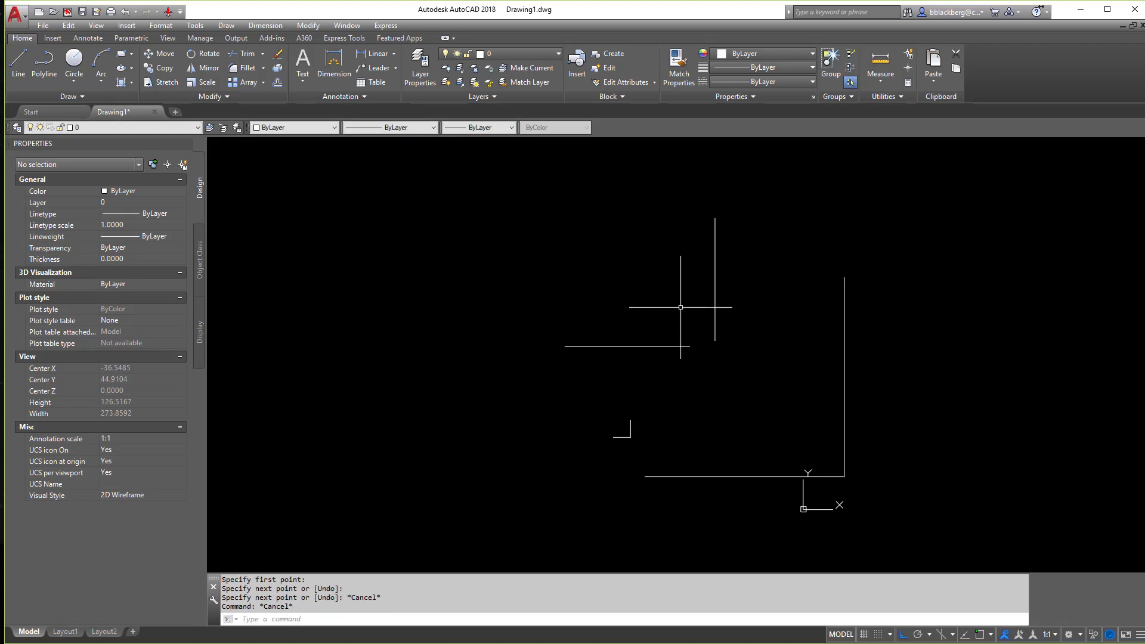
- Fillet the new horizontal and vertical lines with zero radius to join them in a sharp corner
text(f)
key(Return)
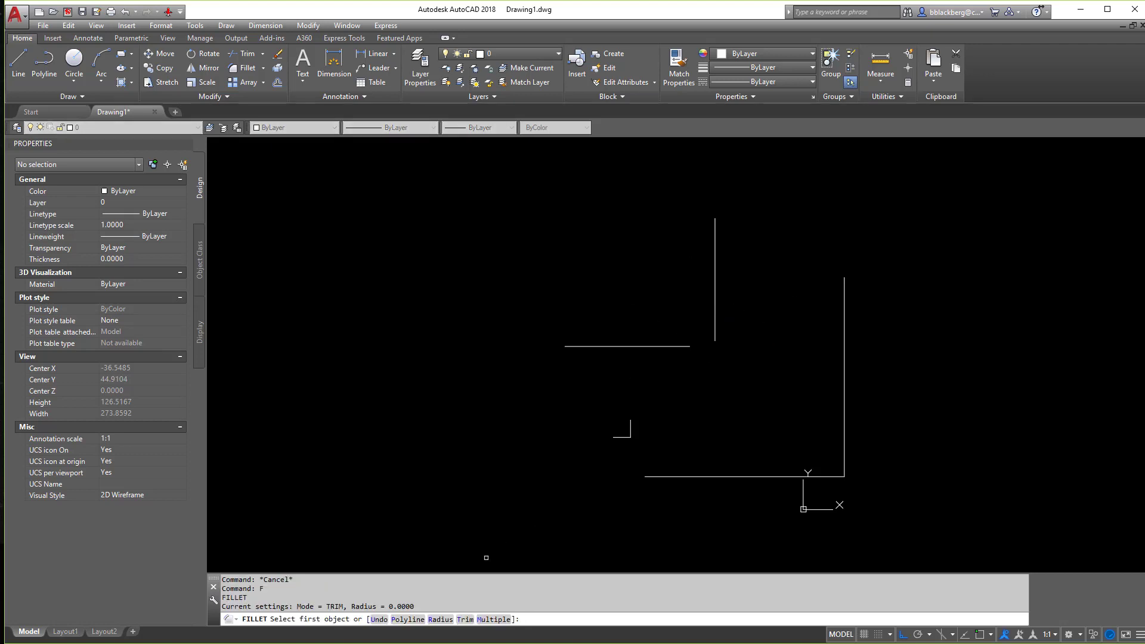
key(Return)
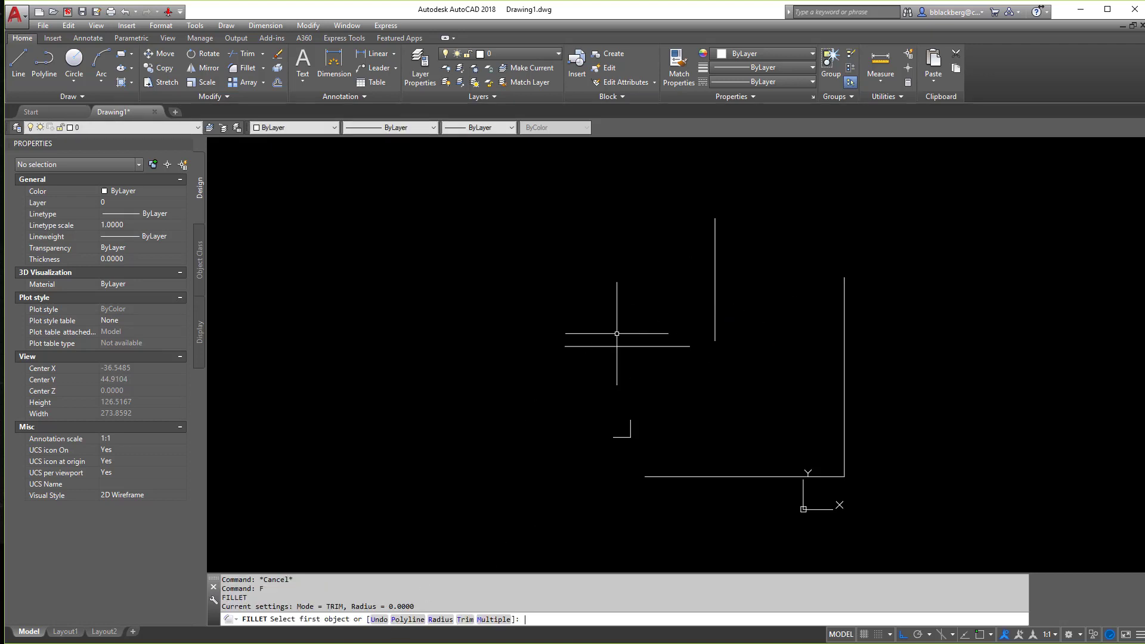
key(Return)
click(679, 347)
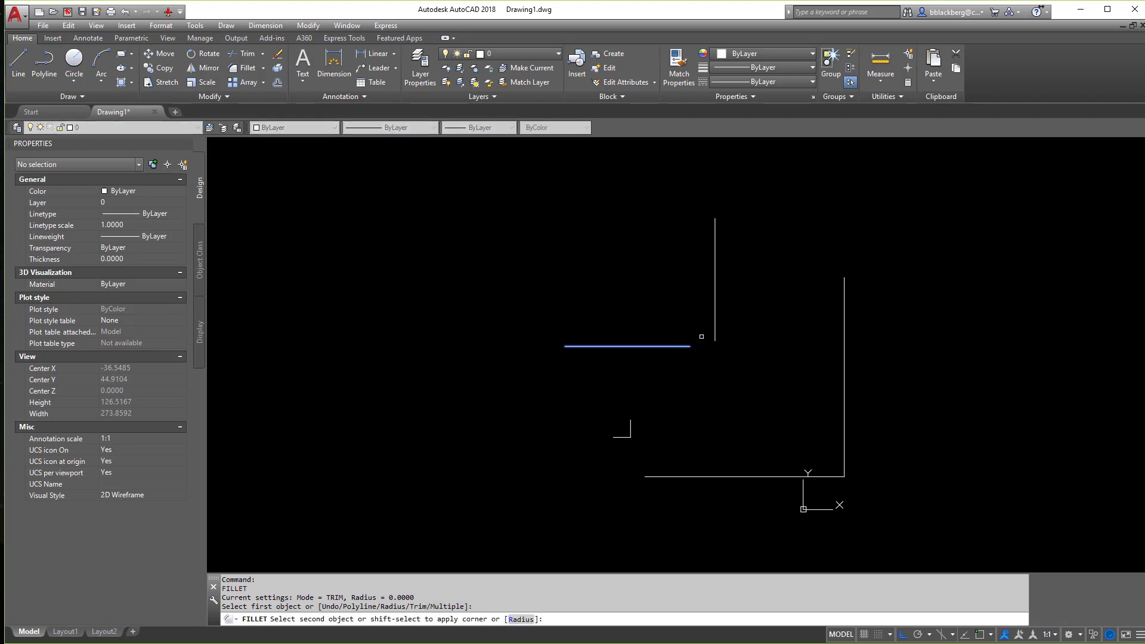
click(714, 317)
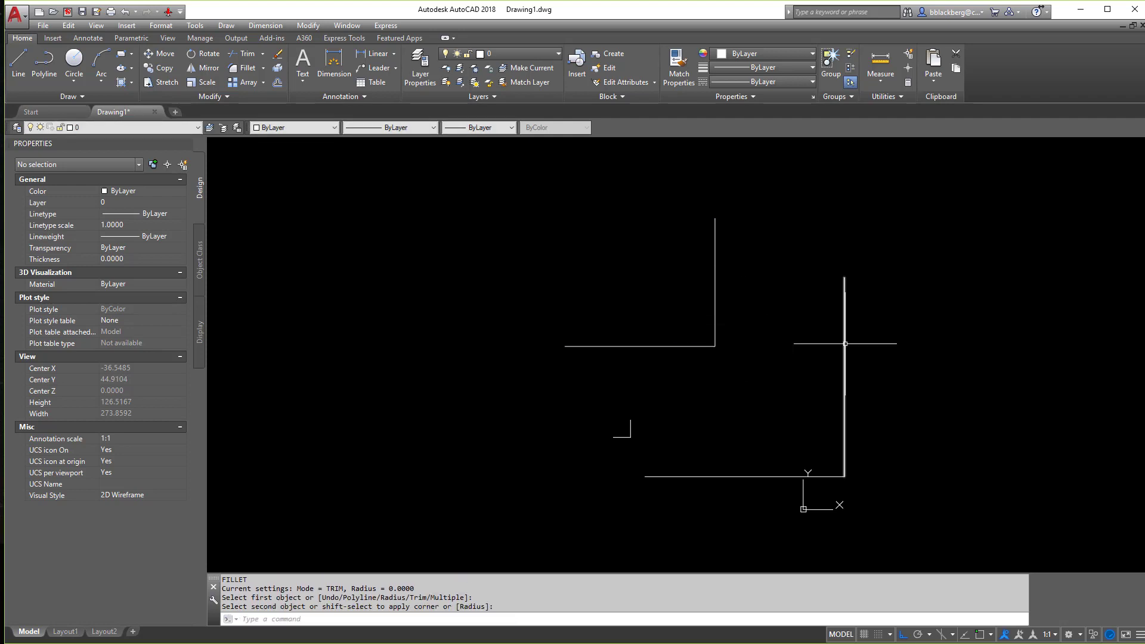
- Delete the two lines that form the newly joined sharp corner
click(797, 248)
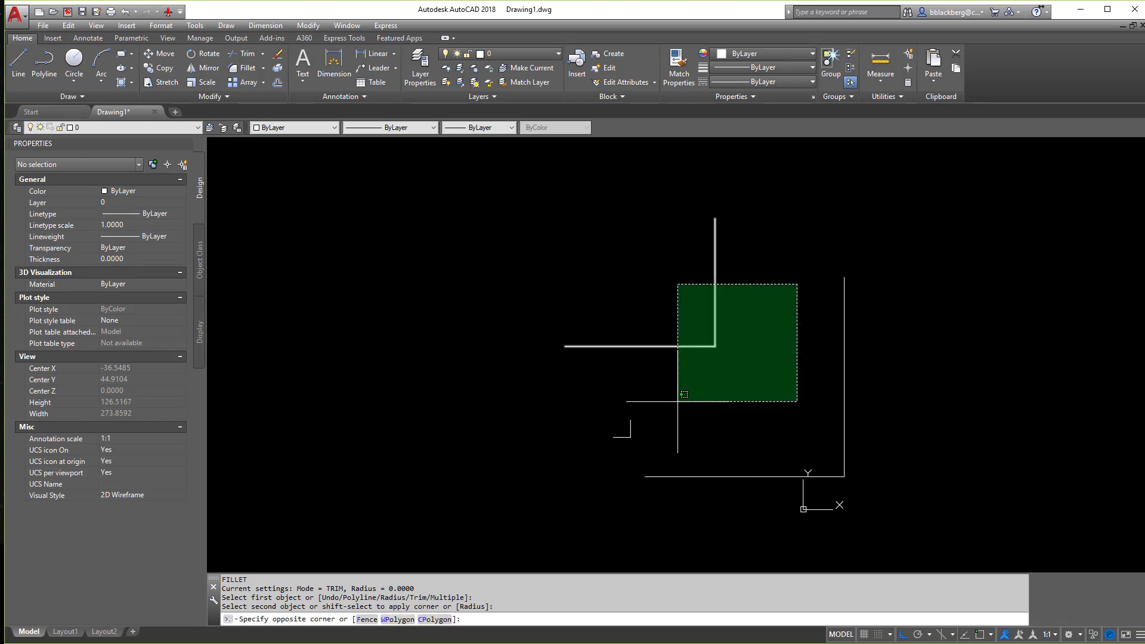
click(678, 396)
key(Delete)
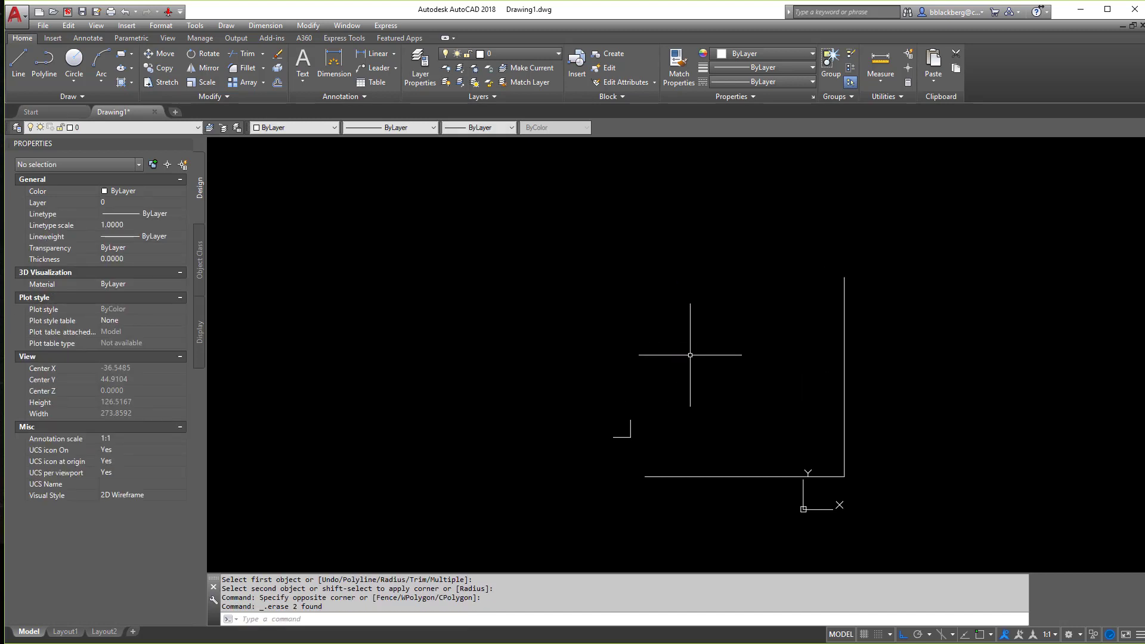
- Fillet the corner between the long horizontal line and the long vertical line with a radius of 10
click(244, 67)
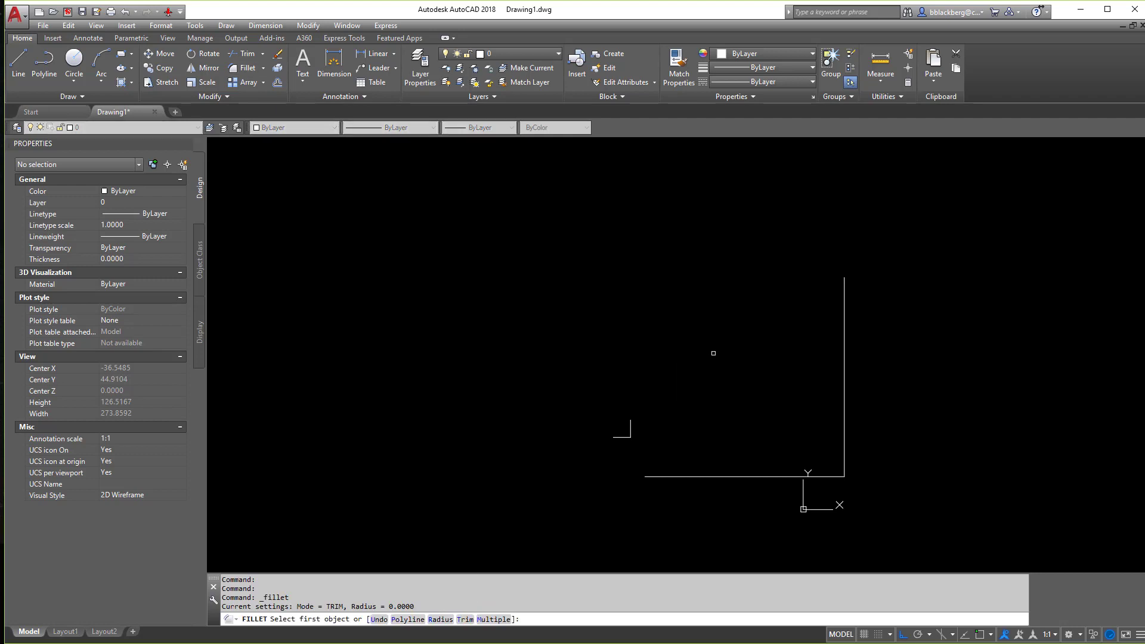
key(Return)
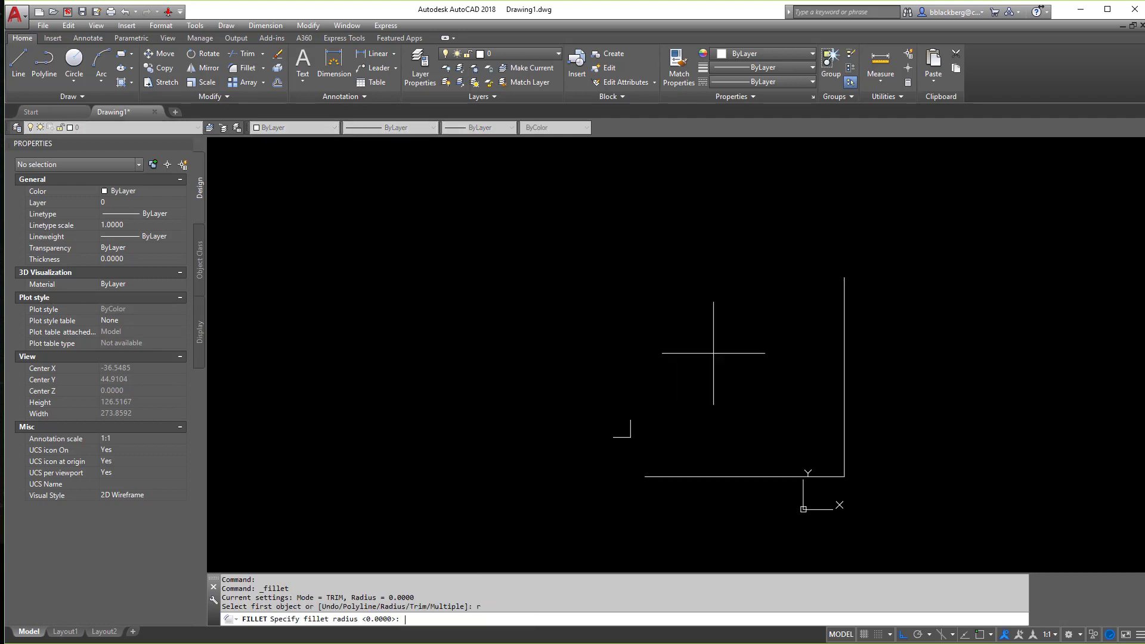
text(10)
key(Return)
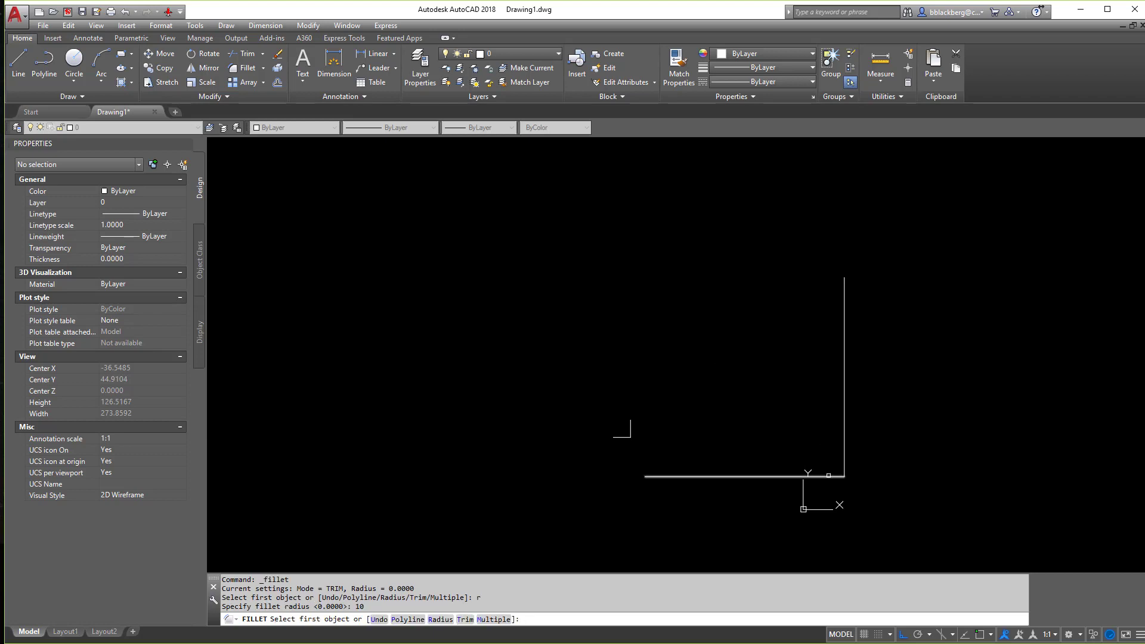
click(829, 475)
click(844, 439)
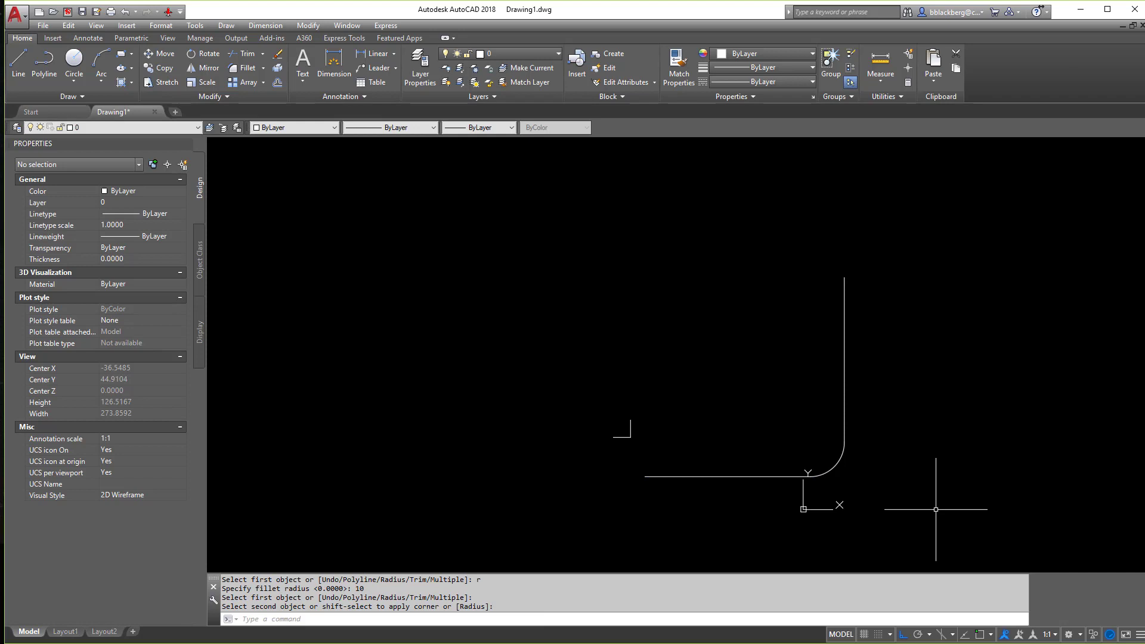
- Copy the rounded corner and its two lines diagonally down to the right, with ortho mode off
key(Escape)
key(Escape)
key(Escape)
key(Escape)
middle_drag(906, 483, 905, 394)
text(co)
key(Return)
click(922, 303)
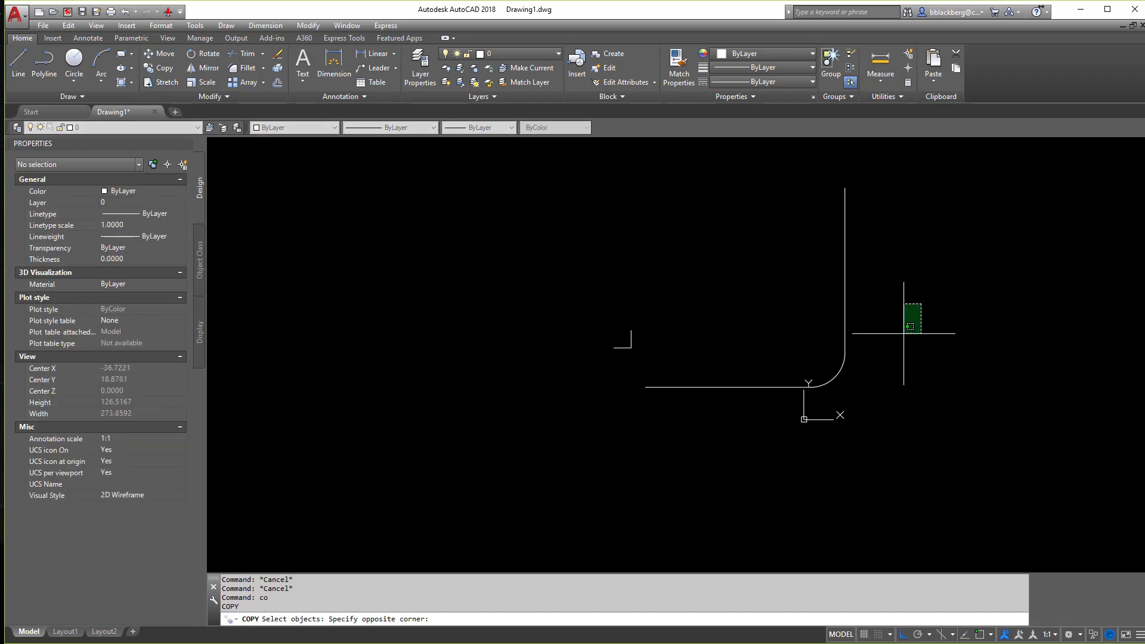
click(745, 442)
key(Return)
click(767, 388)
key(F8)
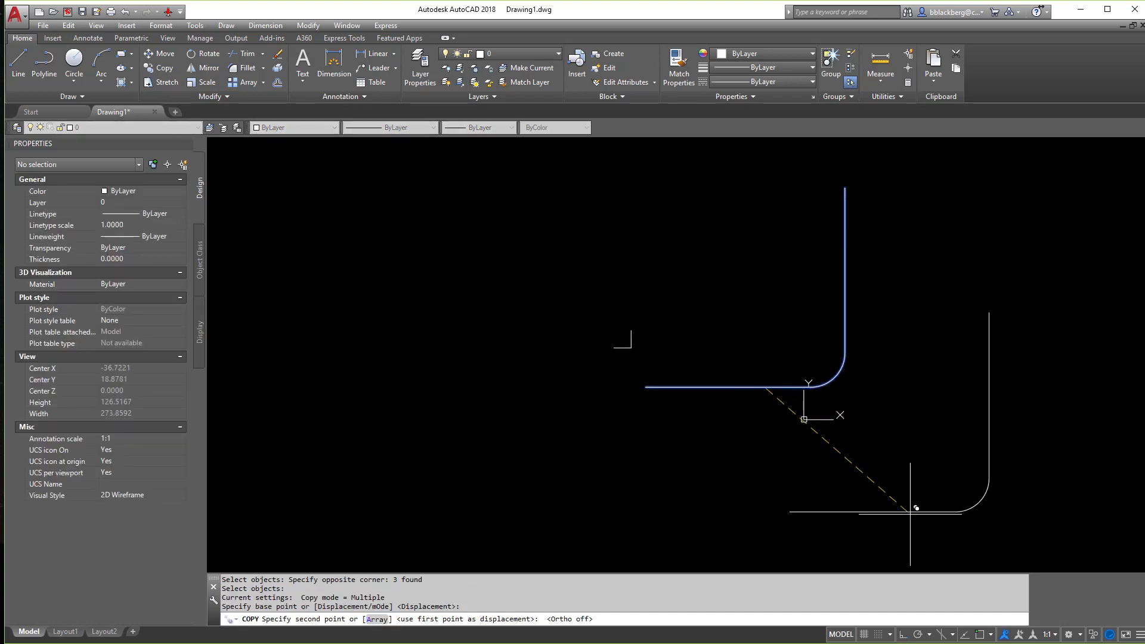
click(902, 477)
key(Escape)
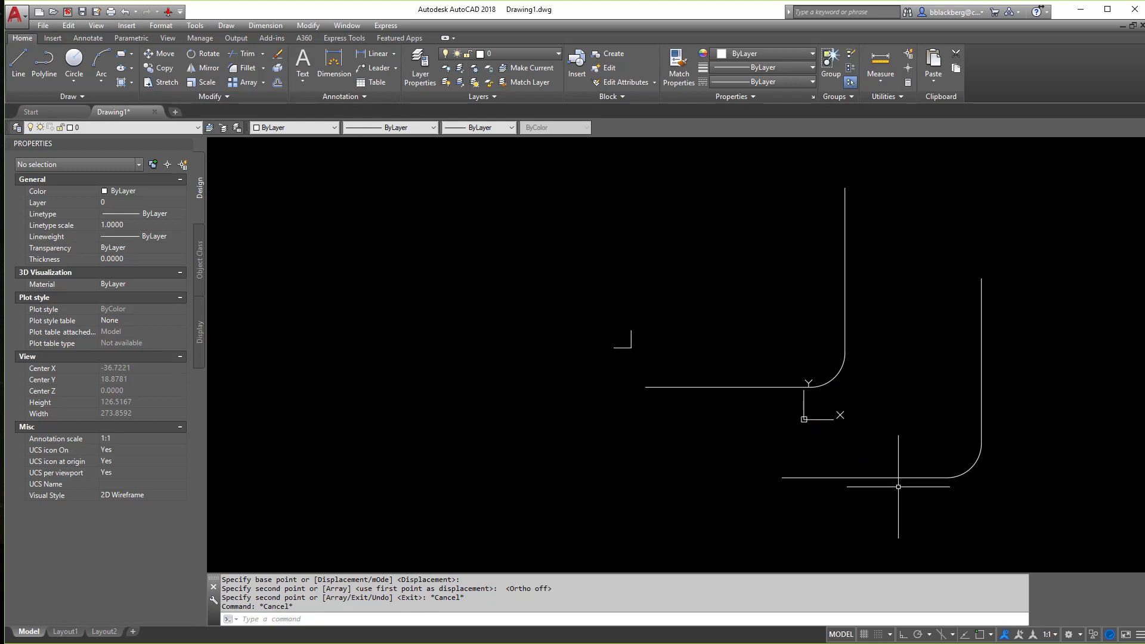
key(Escape)
key(Escape)
key(Escape)
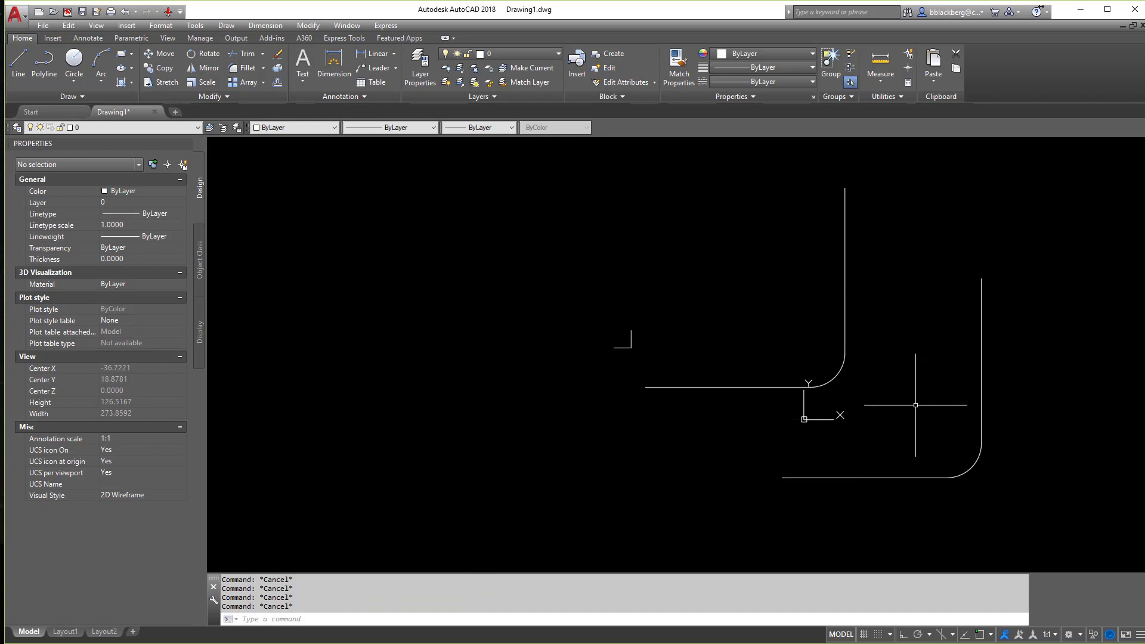
- Delete the fillet arcs from both the copied and the original corner, keeping the straight lines
click(985, 474)
click(951, 457)
key(Delete)
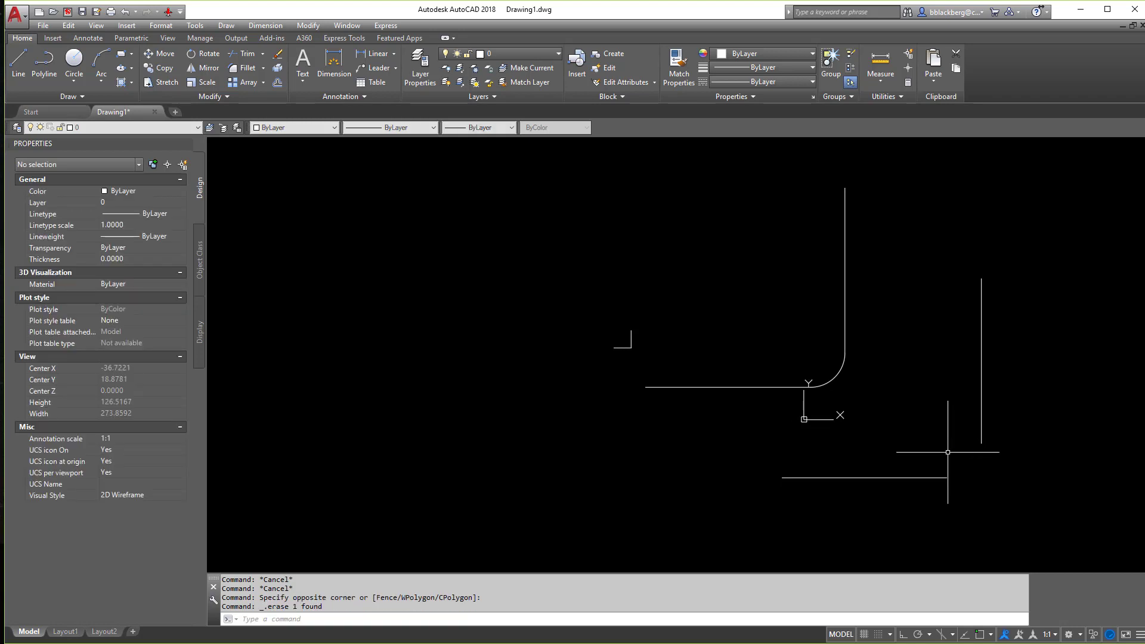
click(860, 374)
click(823, 365)
key(Delete)
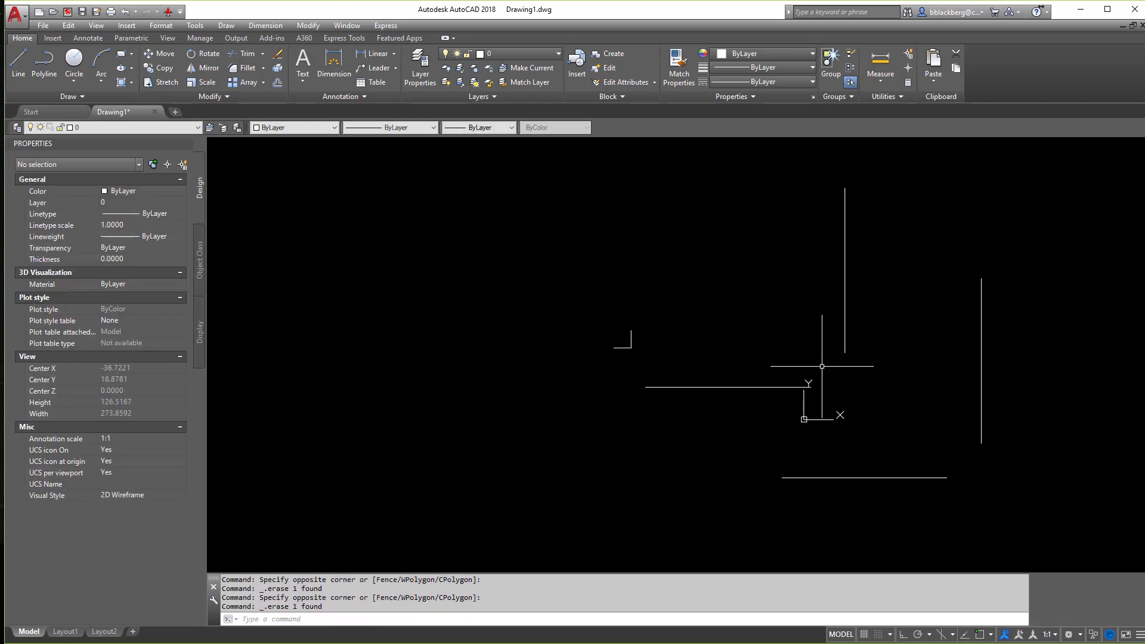
key(Escape)
key(Escape)
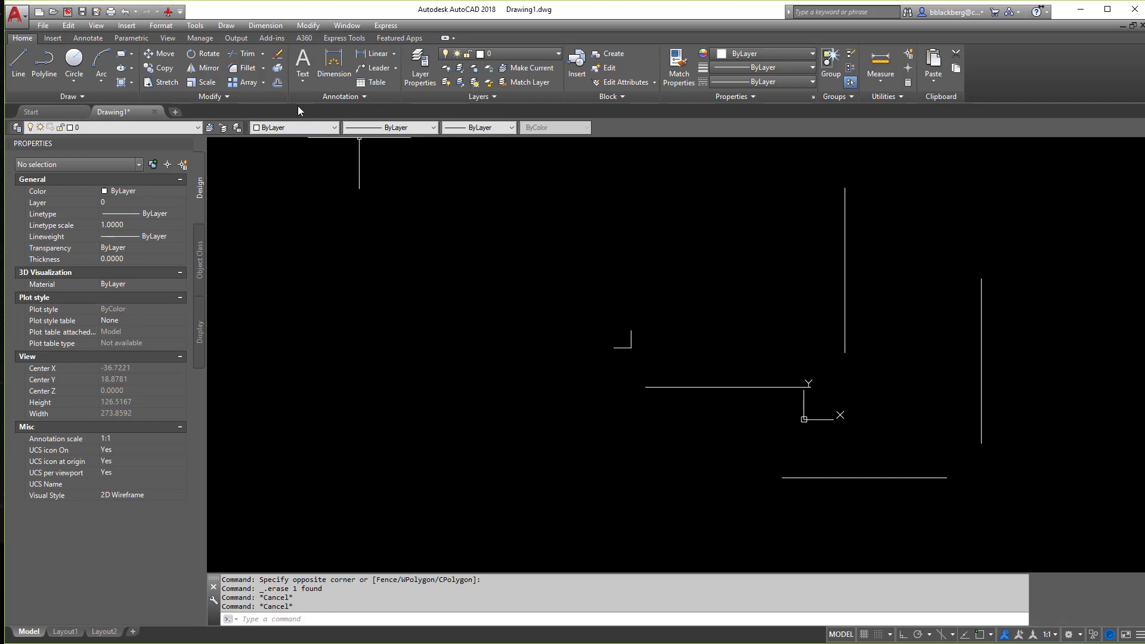
- Fillet the original pair of lines with a radius of 20, and undo that fillet
click(246, 69)
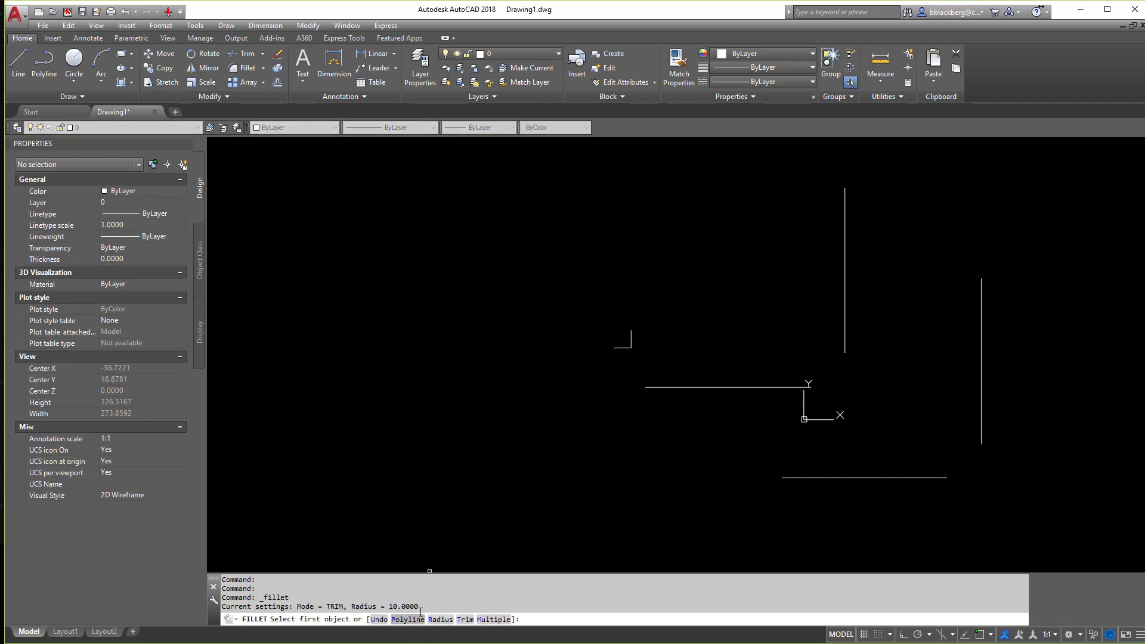
drag(419, 606, 351, 606)
click(437, 601)
text(r)
key(Return)
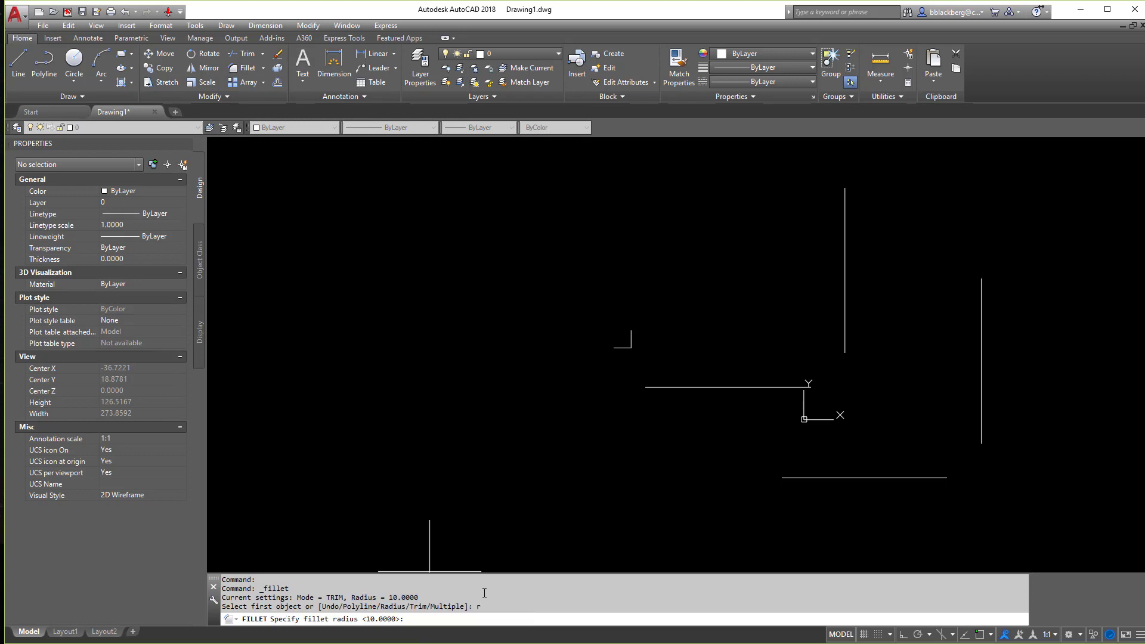
key(Return)
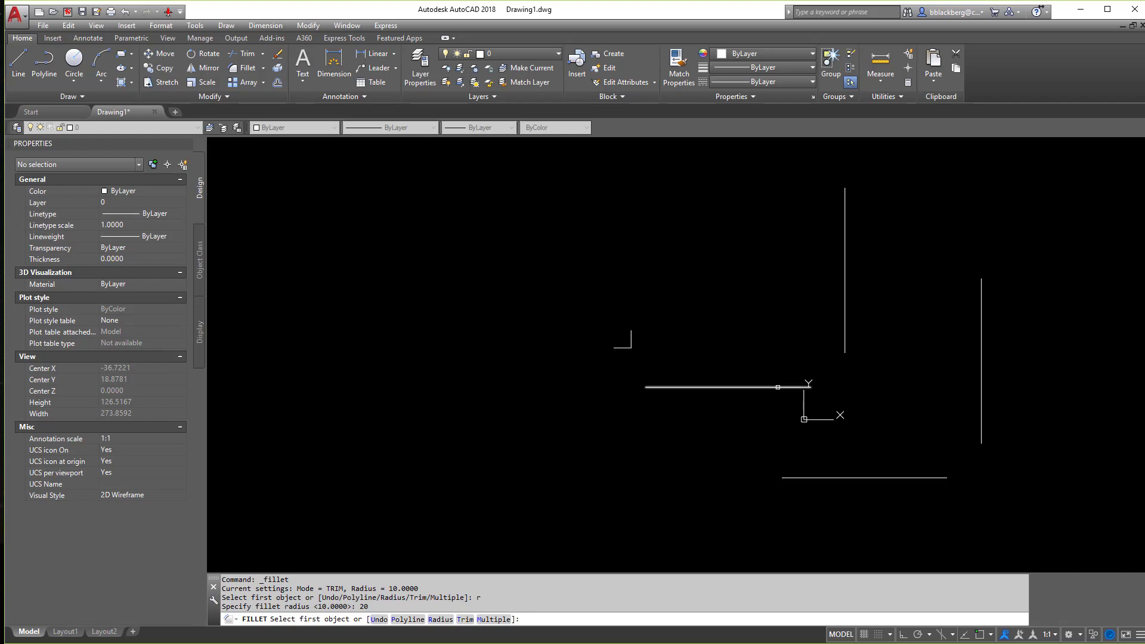
click(775, 384)
click(843, 339)
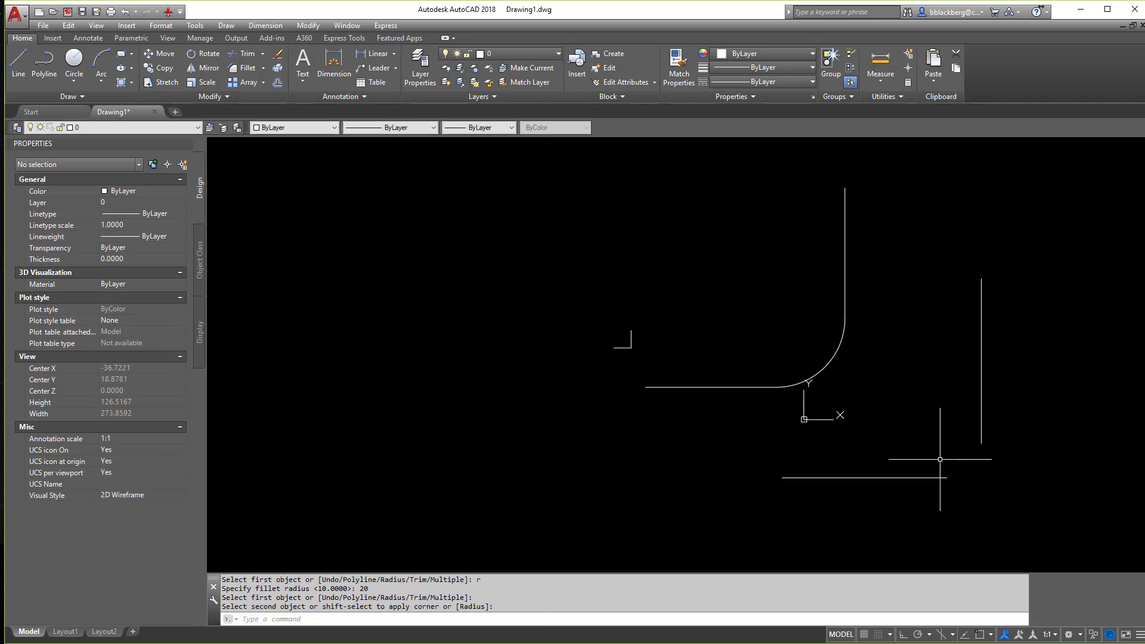
text(u)
key(Return)
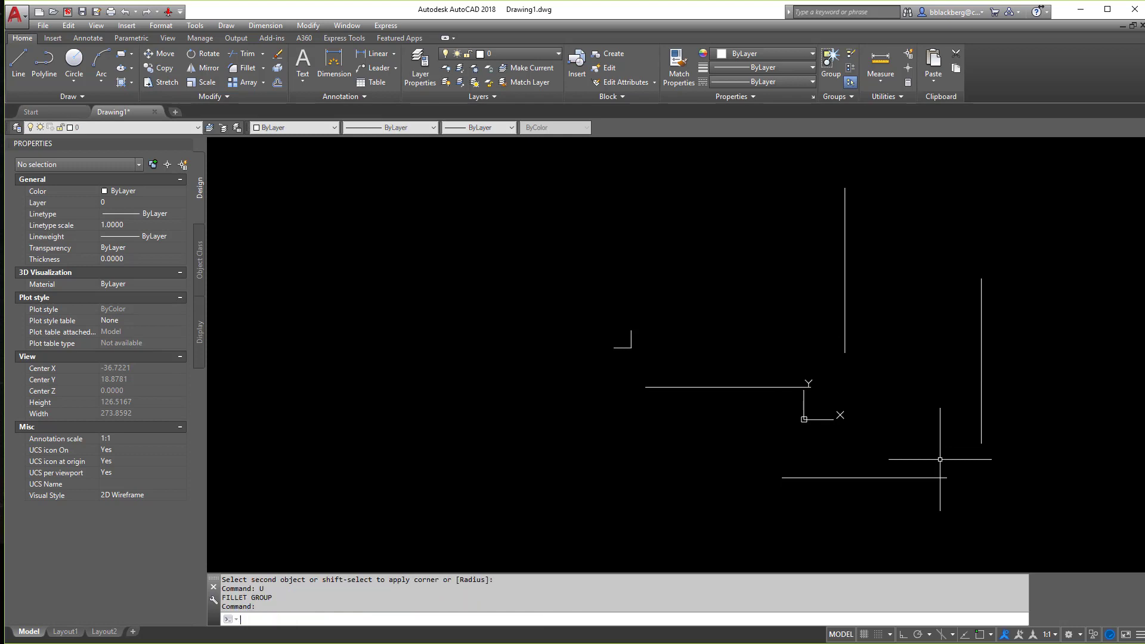
- Fillet the original and the copied pair of lines in one run with a radius of 20, using the Multiple option
click(243, 68)
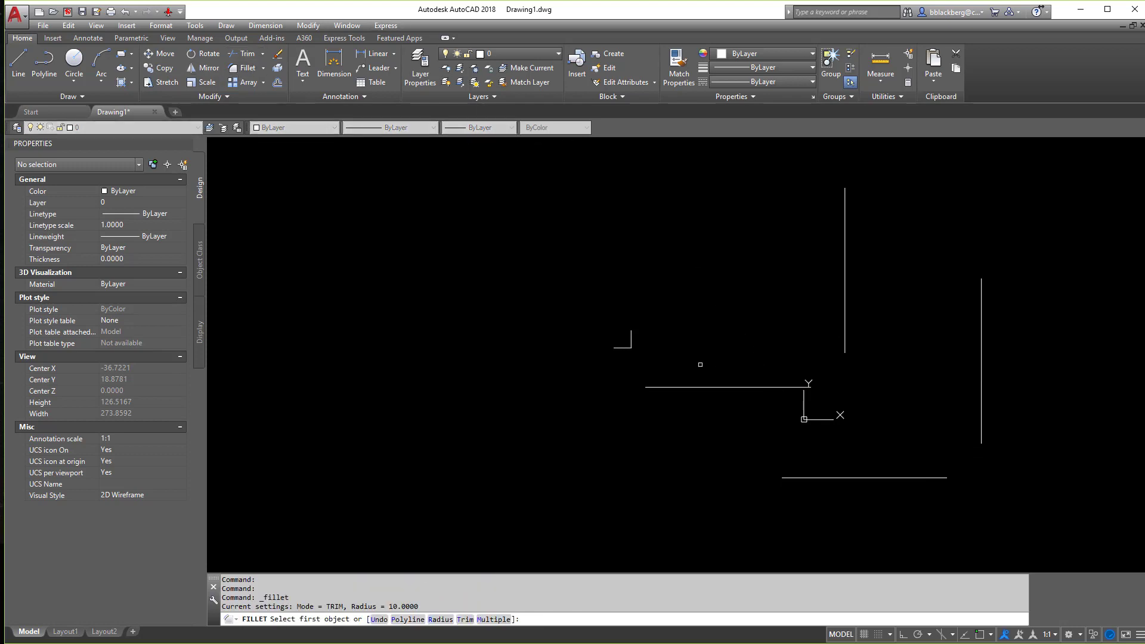
text(r)
key(Return)
text(20)
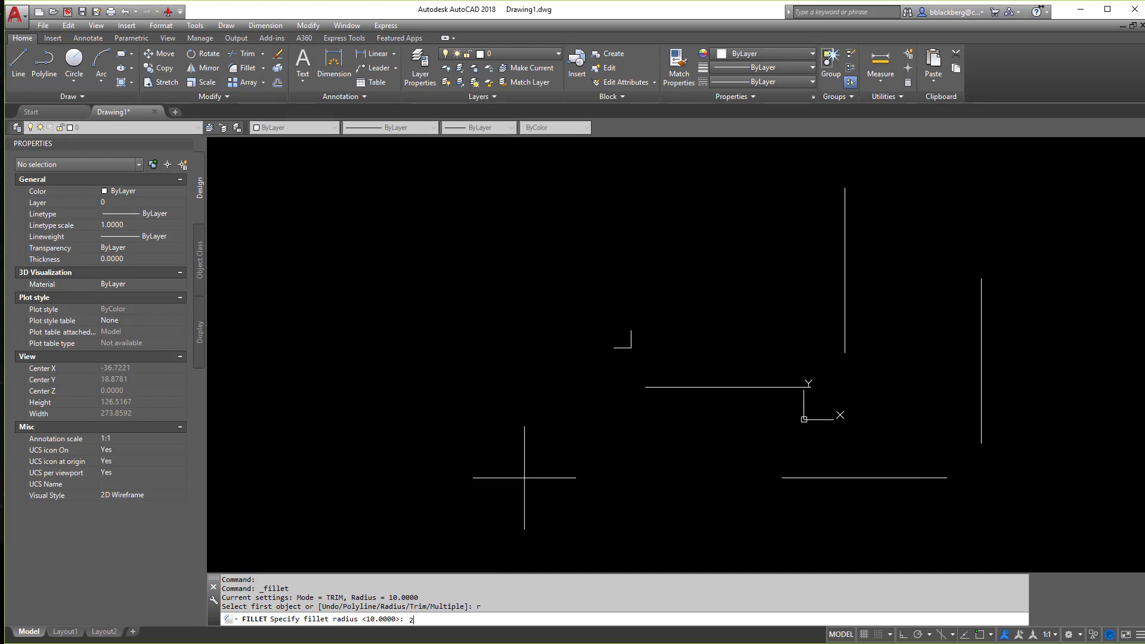
key(Return)
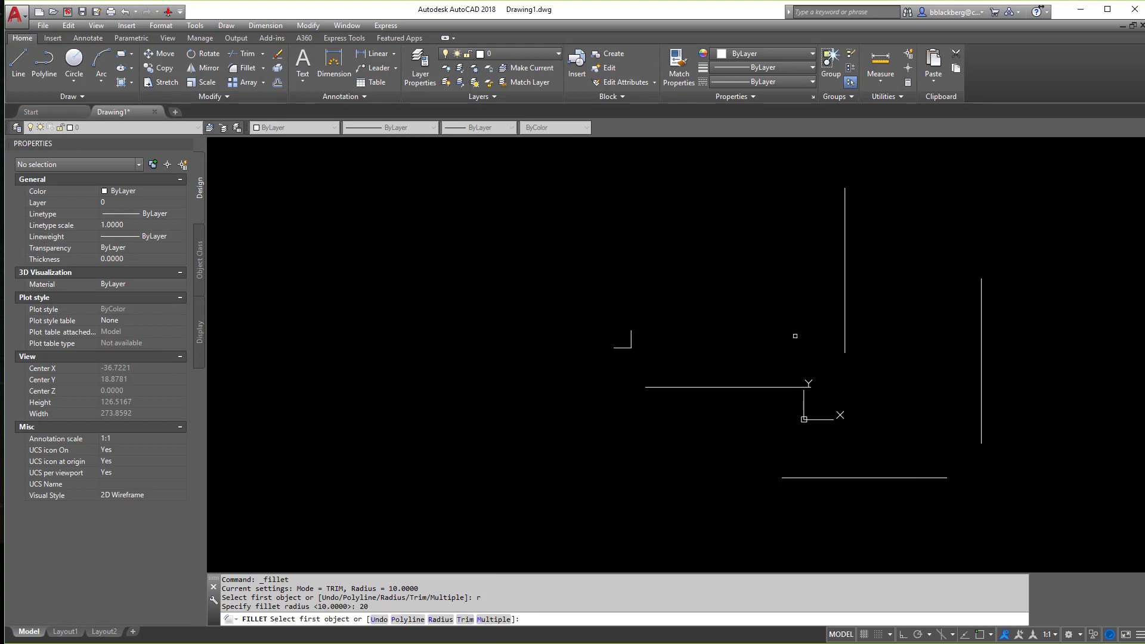
key(Return)
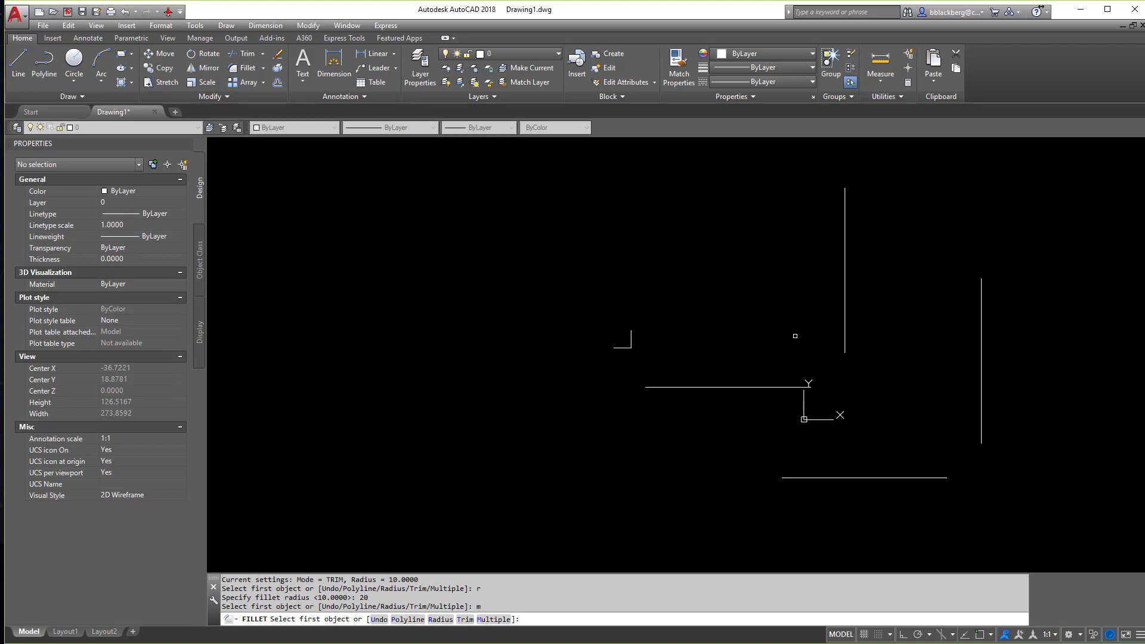
click(802, 387)
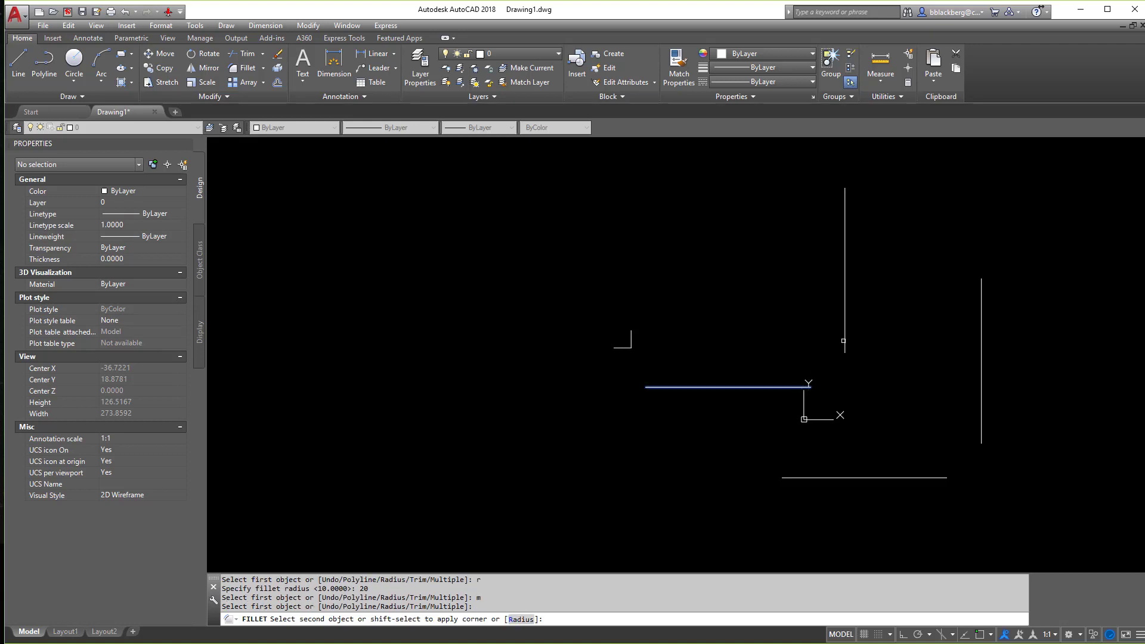
click(843, 341)
click(939, 473)
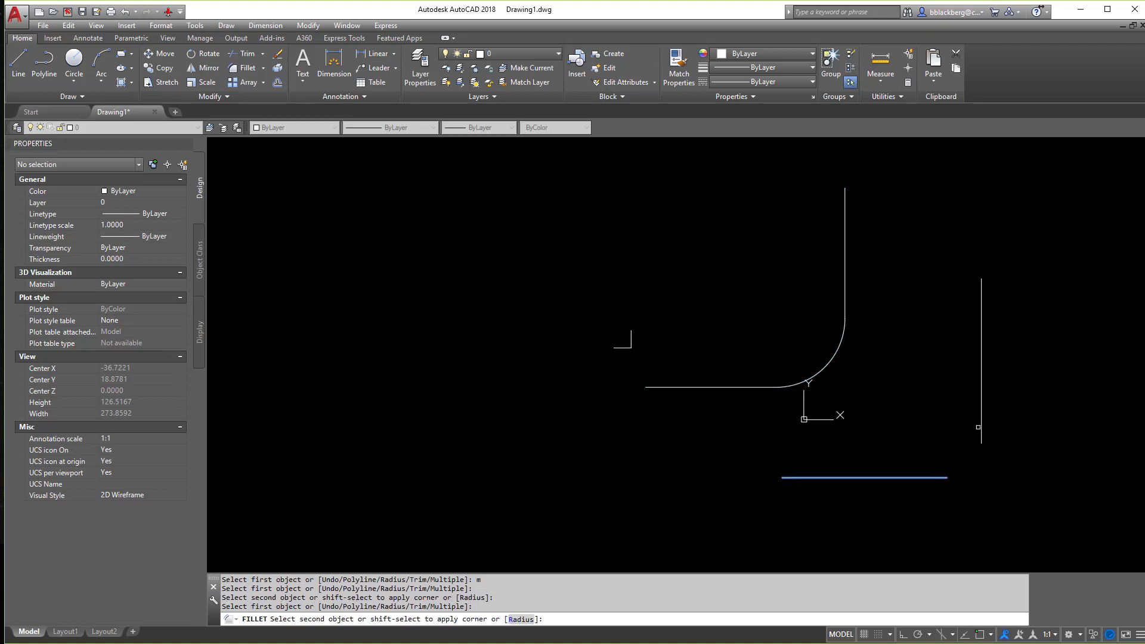
click(980, 440)
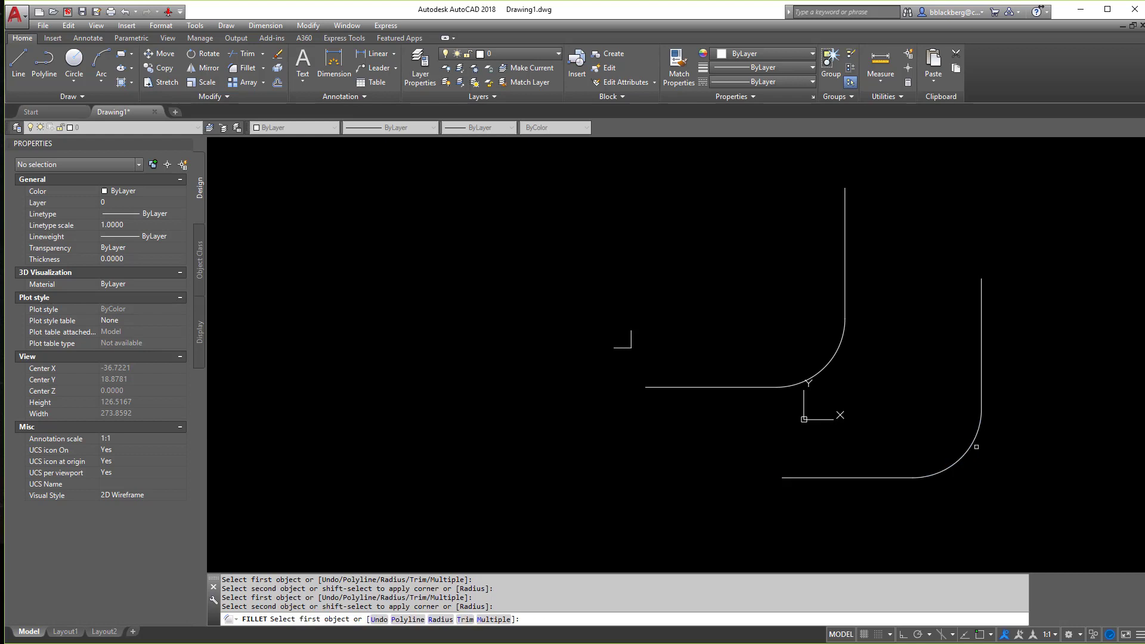
- End the Fillet command and undo the multiple fillets on both pairs of lines
key(Escape)
text(u)
key(Return)
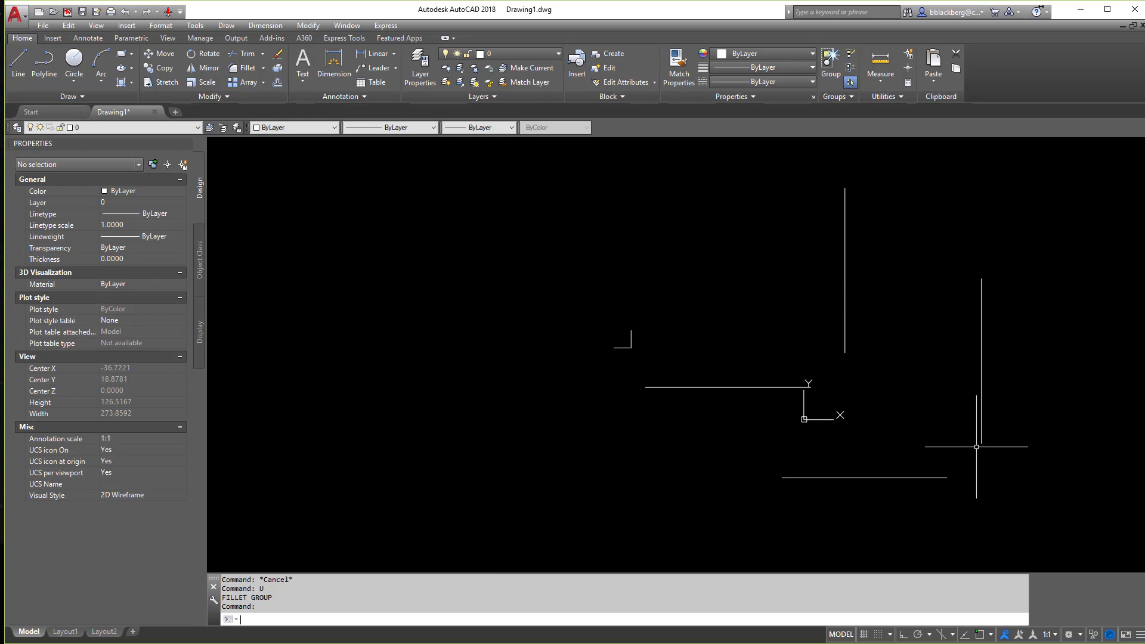
- Try to fillet the original horizontal line with the Polyline option
click(248, 68)
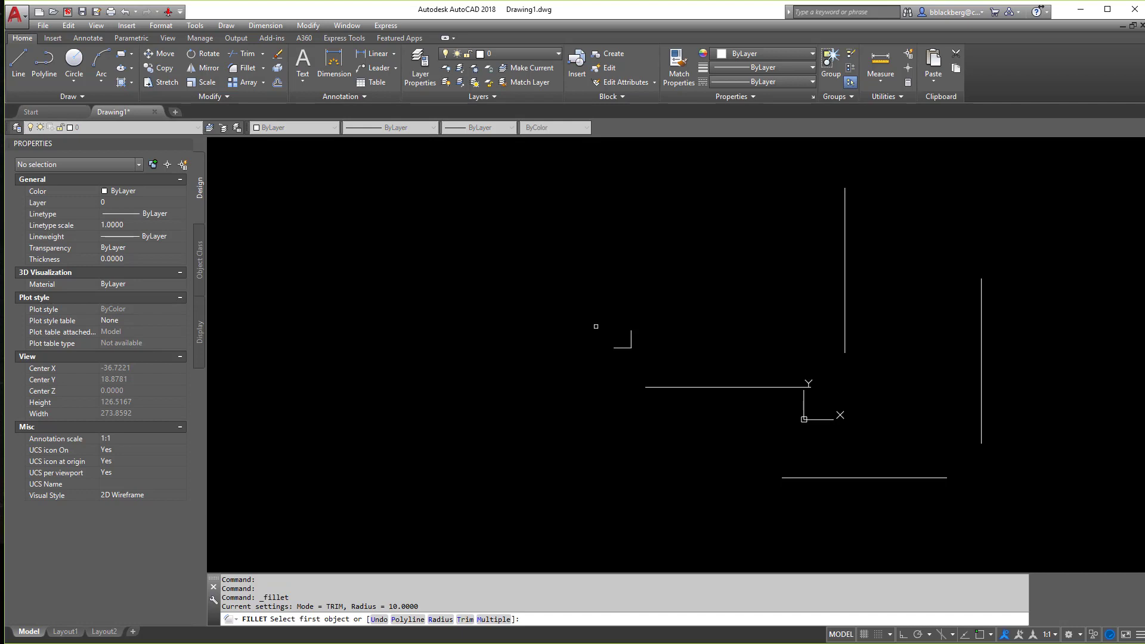
key(Return)
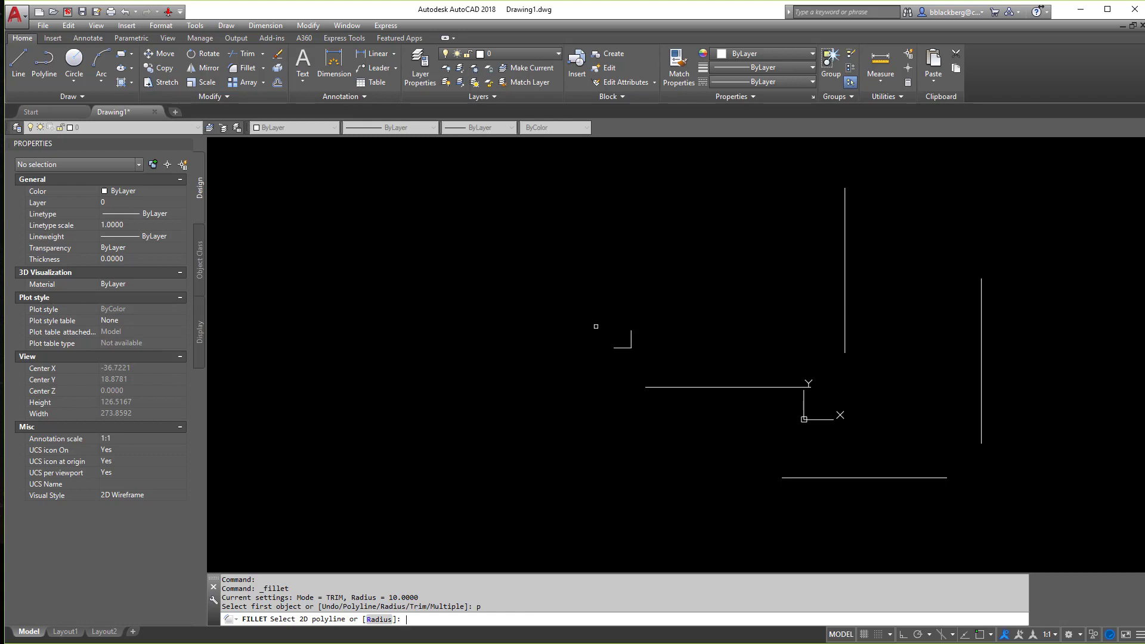
click(742, 387)
key(Escape)
key(Escape)
key(Escape)
key(Escape)
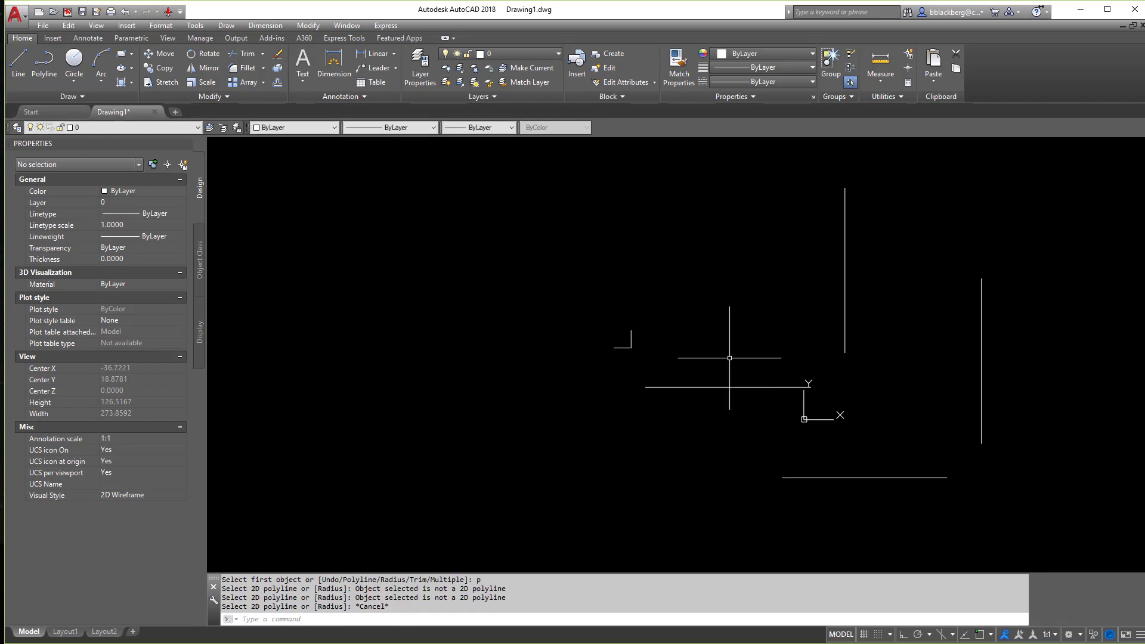
- Draw an open two-segment polyline beside the existing lines, with a slightly rising first segment and a steep second one
text(PL)
key(Return)
click(362, 383)
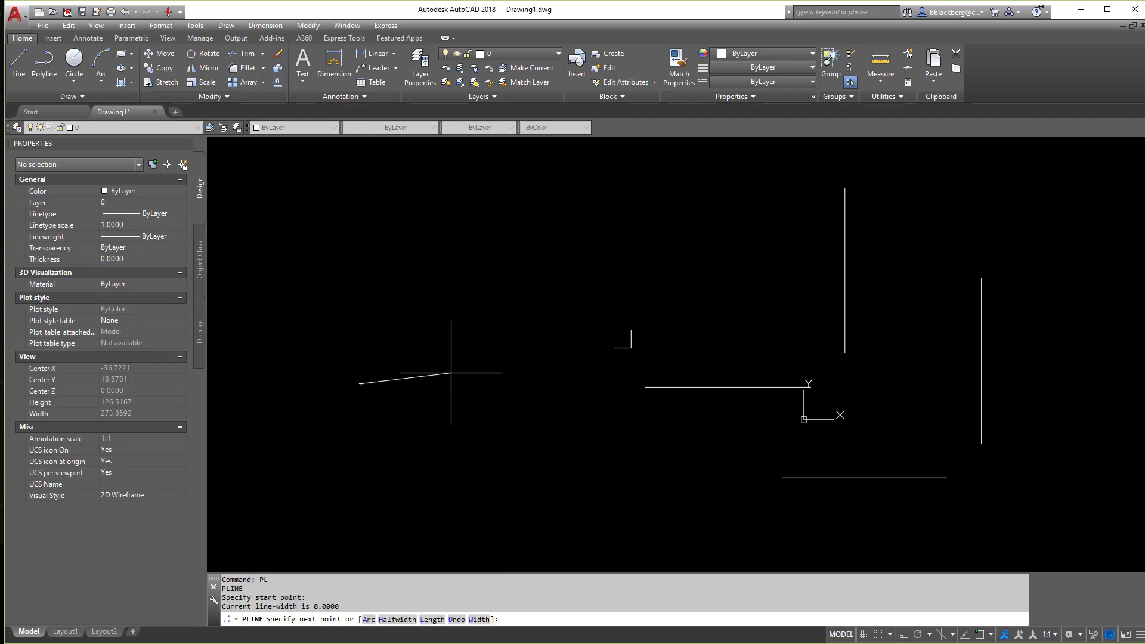
click(538, 344)
click(551, 190)
key(Escape)
click(563, 253)
click(503, 287)
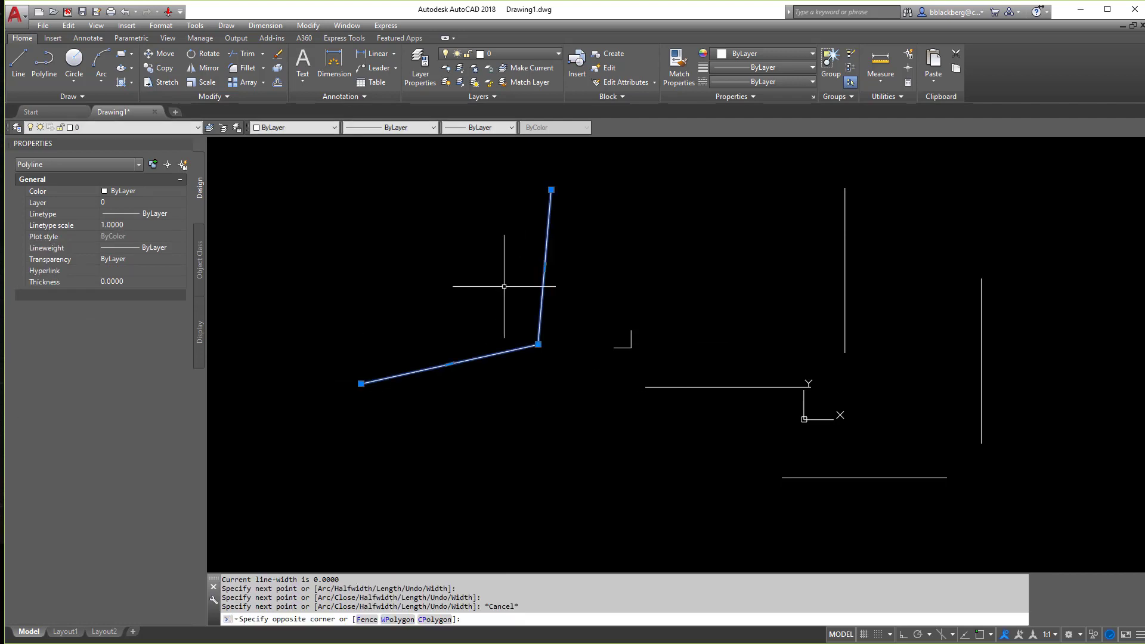
key(Escape)
key(Escape)
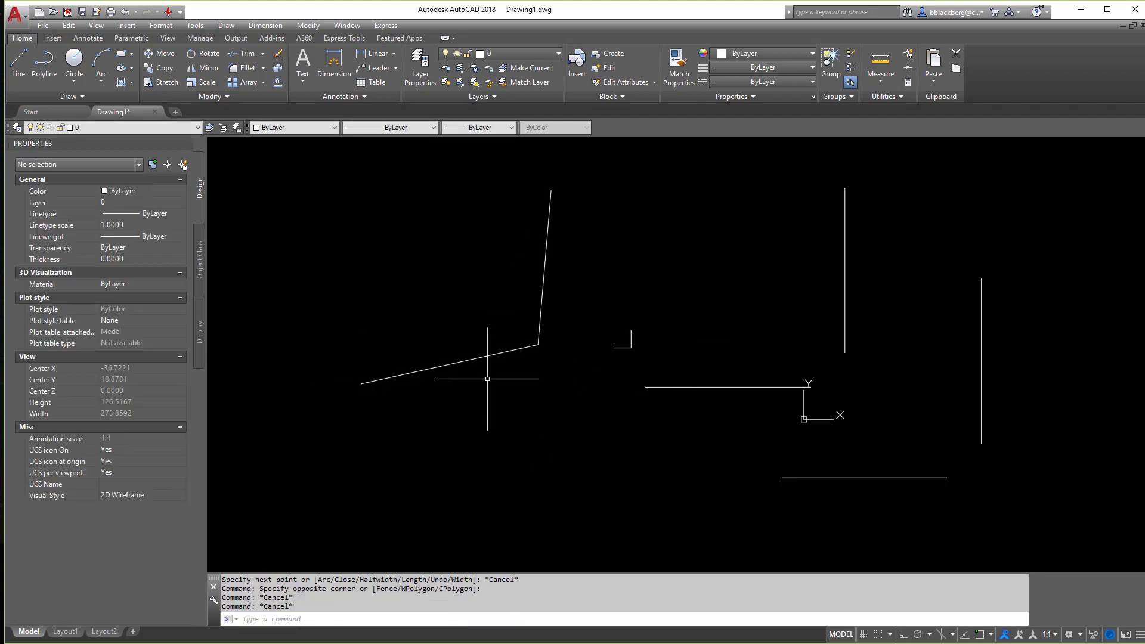
- Fillet the corner of the two-segment polyline at the current radius, using the Polyline option
click(247, 68)
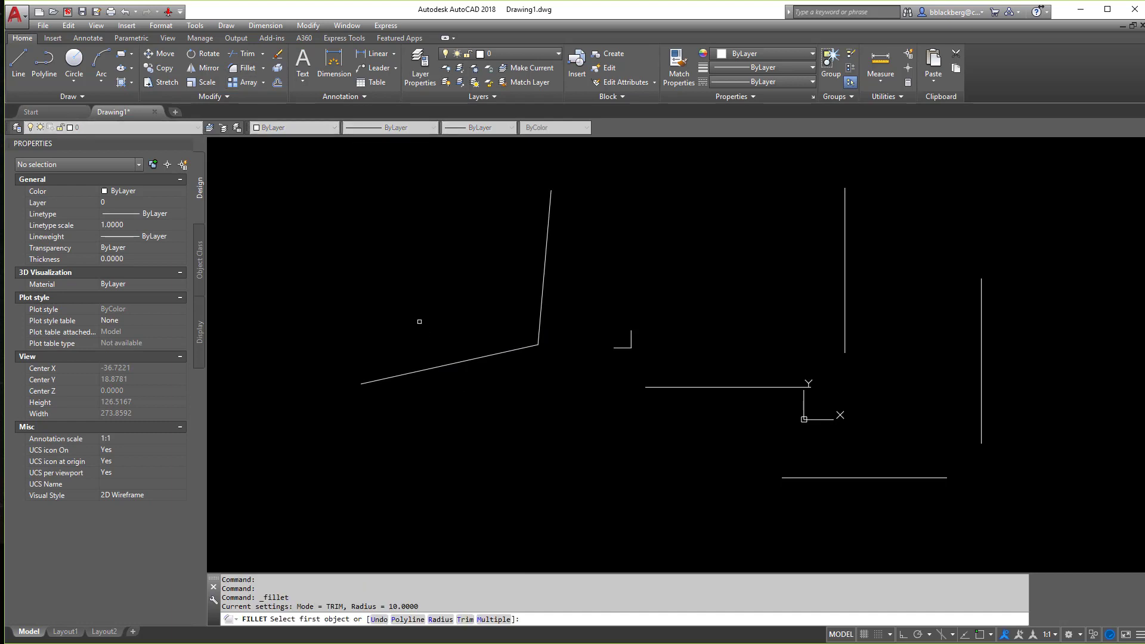
text(p)
key(Return)
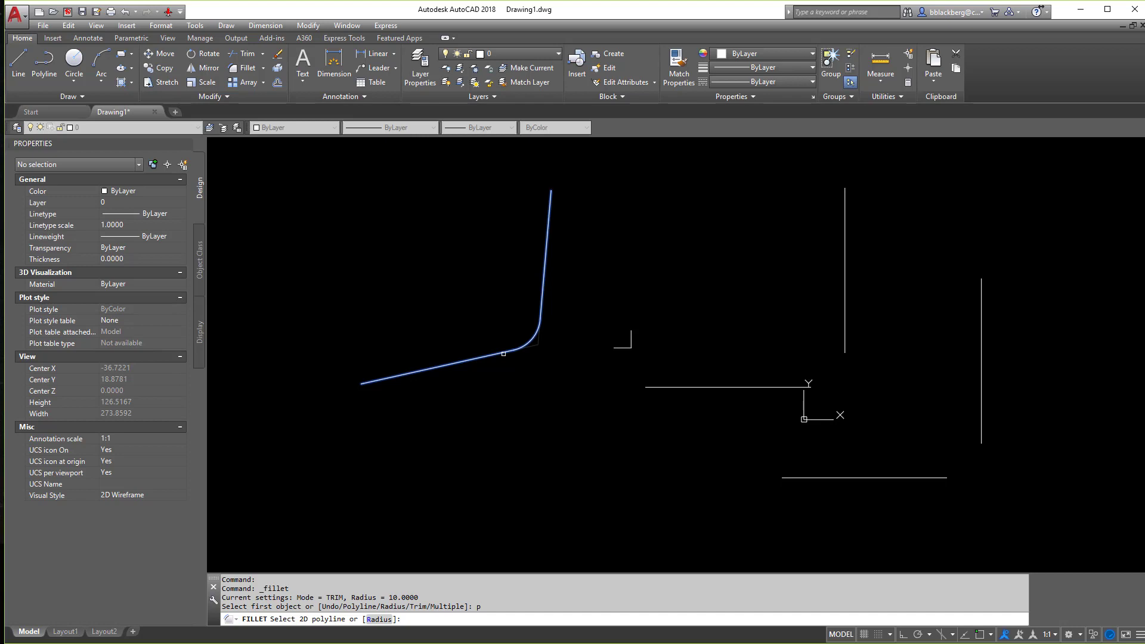
click(503, 354)
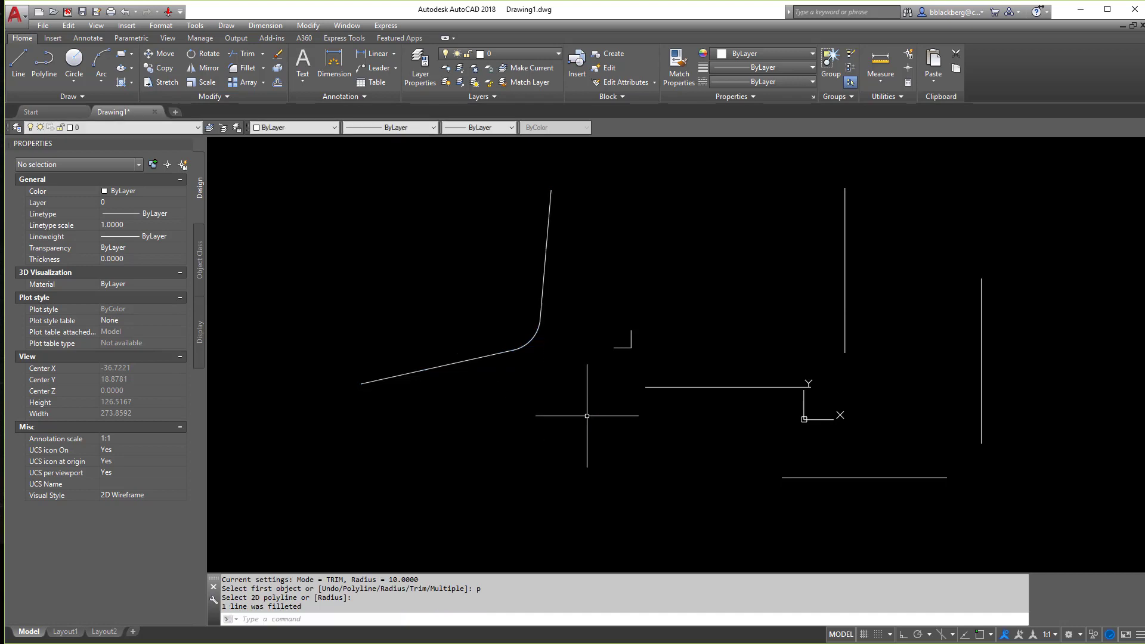
key(Escape)
key(Escape)
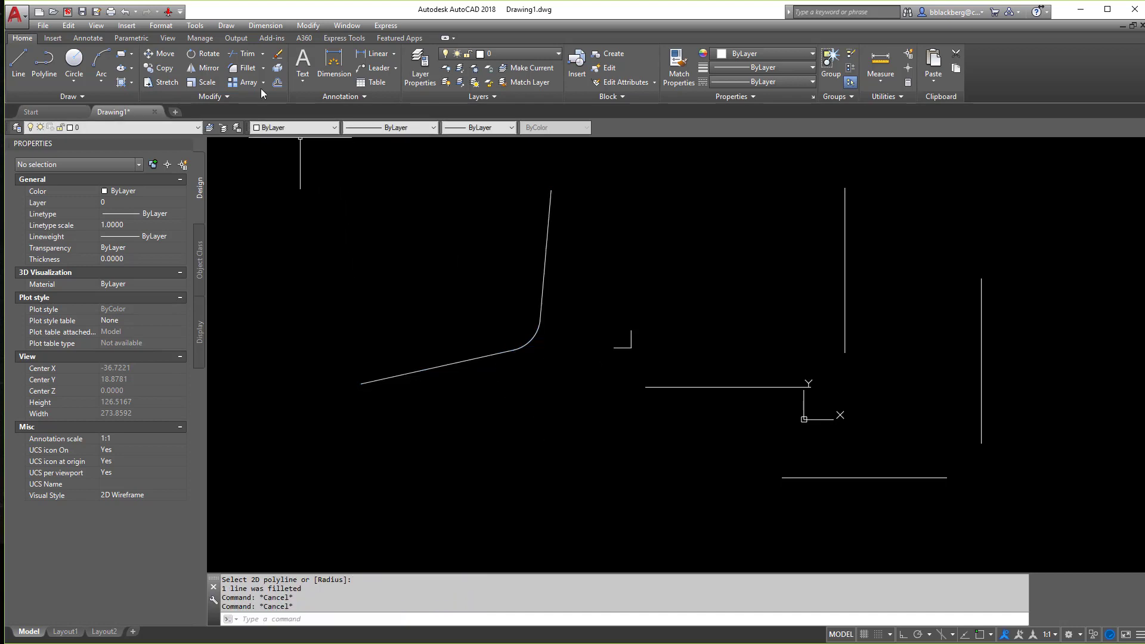
click(247, 72)
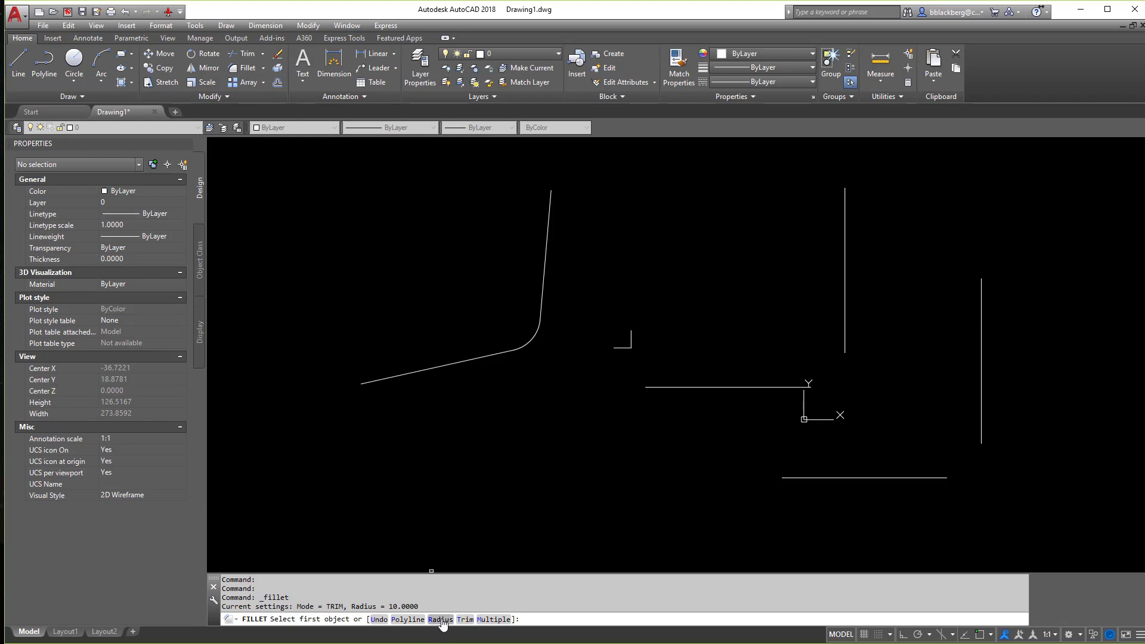
click(465, 619)
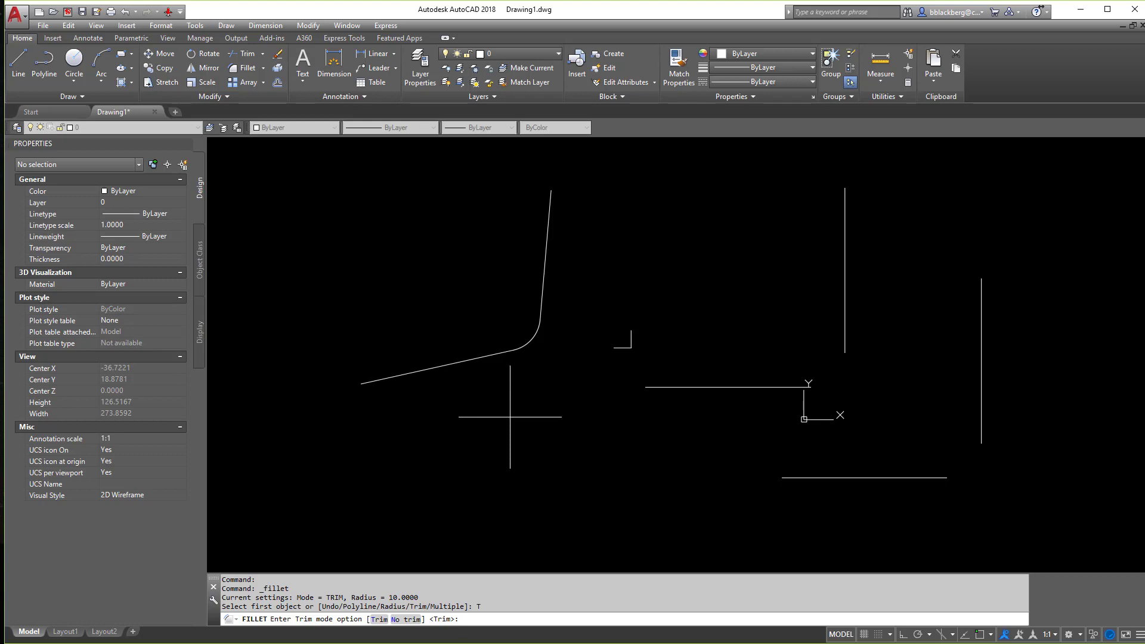
key(Escape)
key(Escape)
key(Escape)
key(Escape)
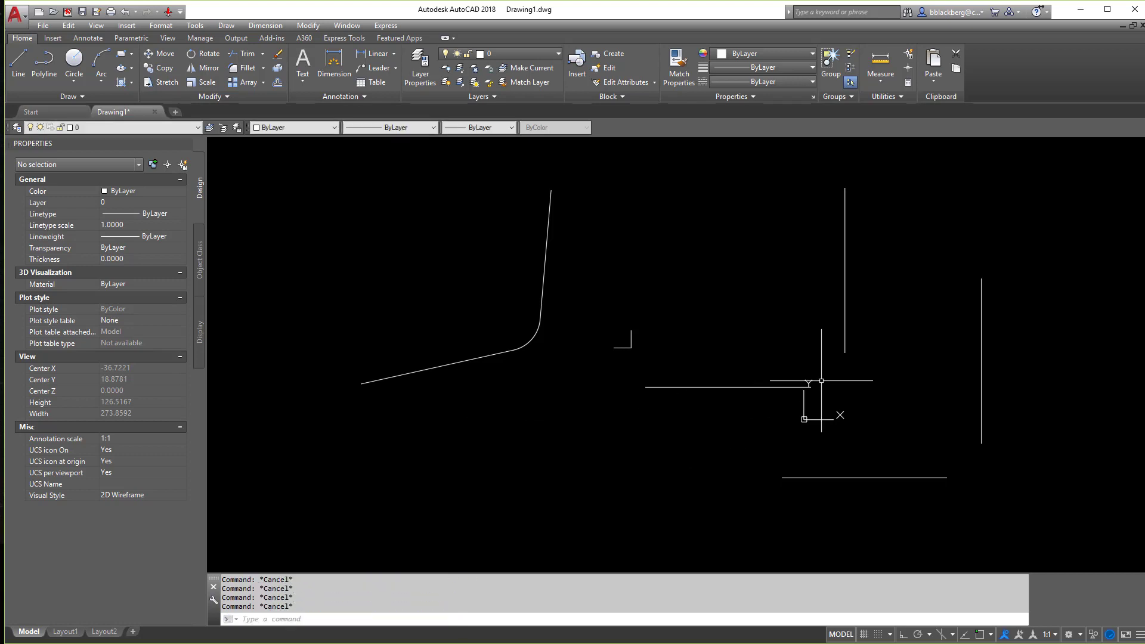
- Join the original horizontal and vertical lines at a sharp corner by filleting them with a radius of 0
text(F)
key(Return)
text(r)
key(Return)
text(0)
key(Return)
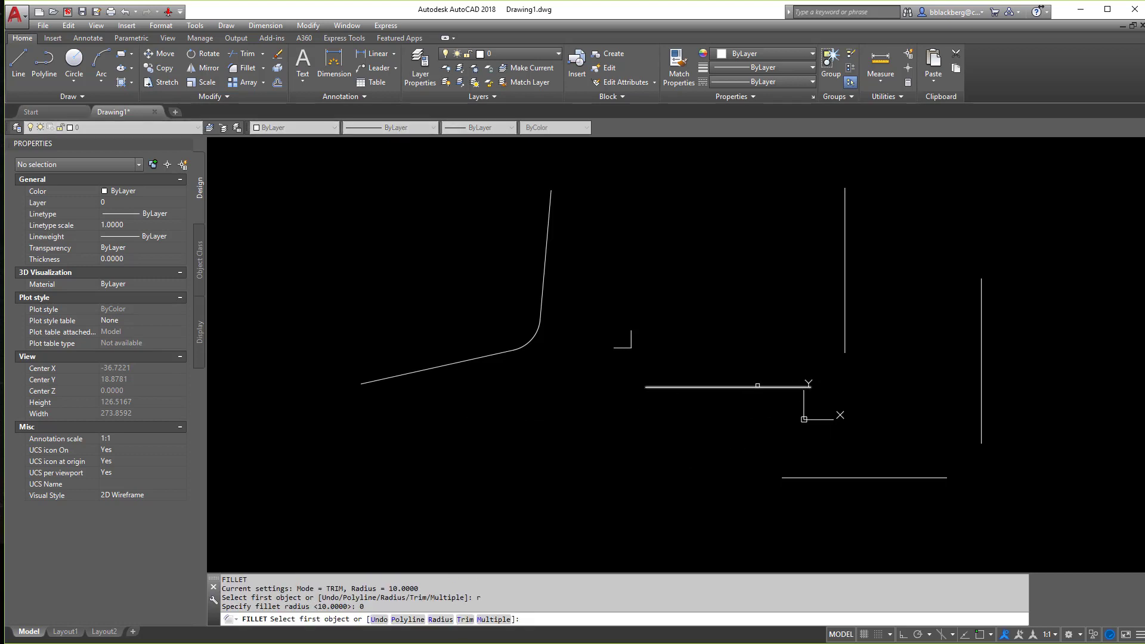
click(748, 388)
click(845, 343)
key(Escape)
key(Escape)
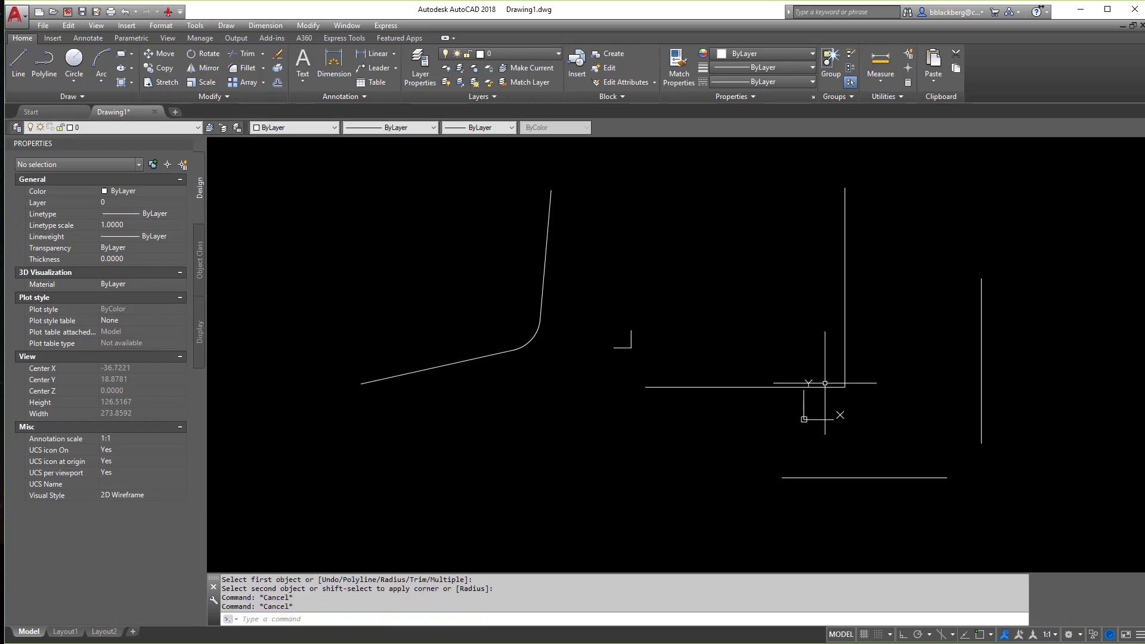
key(Escape)
key(Escape)
- Set the fillet radius to 20 and leave the Fillet command without rounding the sharp corner
text(f)
key(Return)
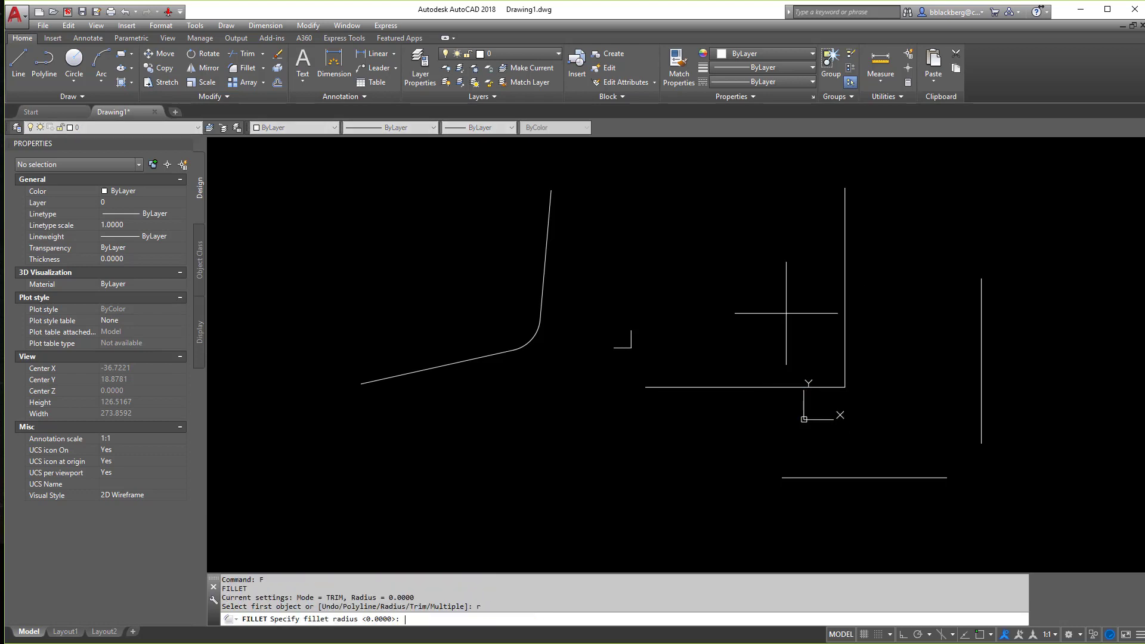
text(r)
key(Return)
text(2)
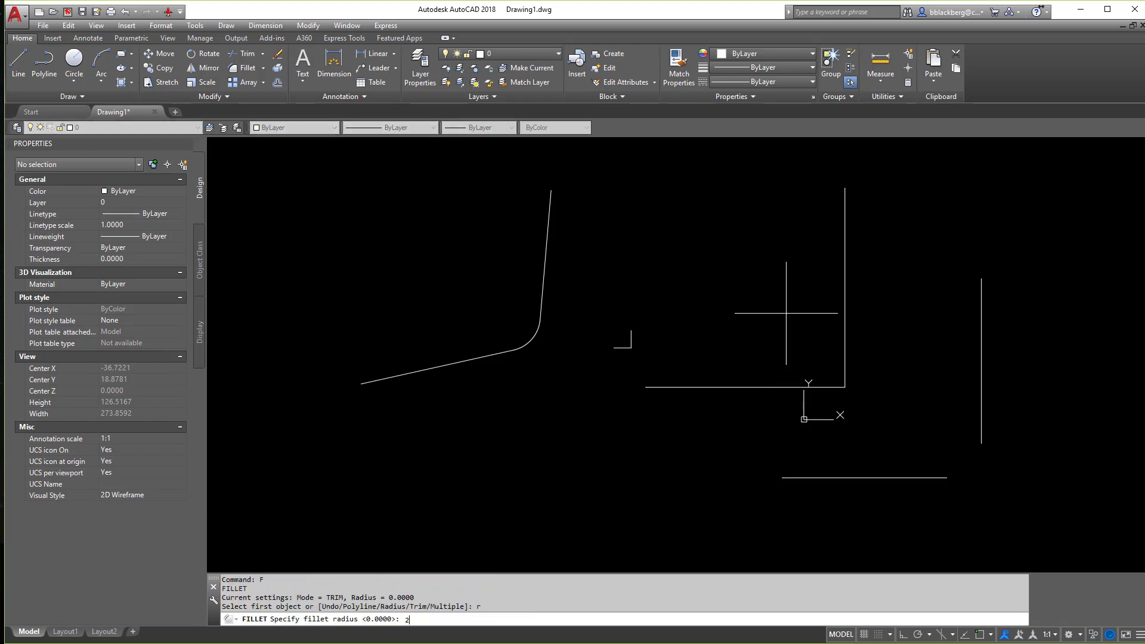
text(0)
key(Return)
click(838, 387)
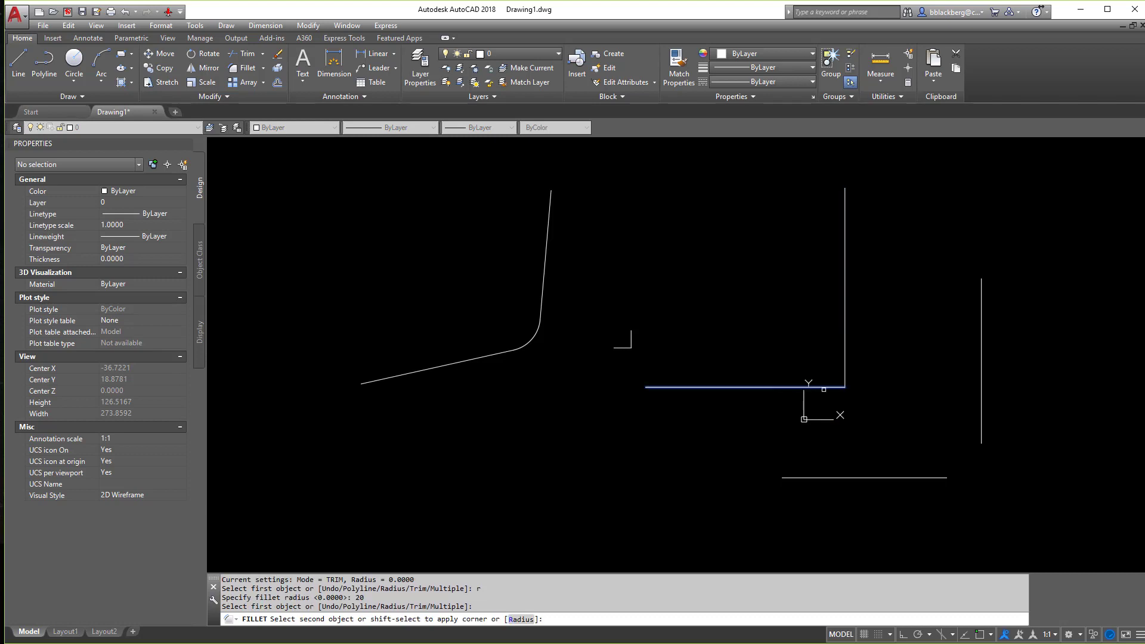
key(Escape)
key(Escape)
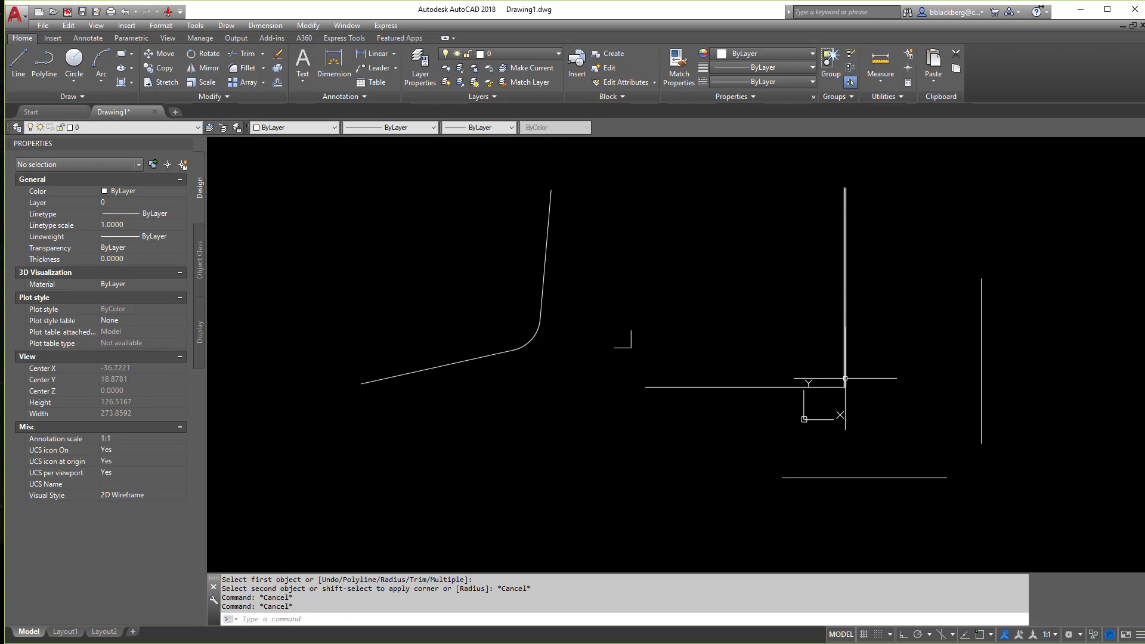
- Set the fillet Trim mode to No trim and fillet the sharp corner between the original horizontal and vertical lines
text(F)
key(Return)
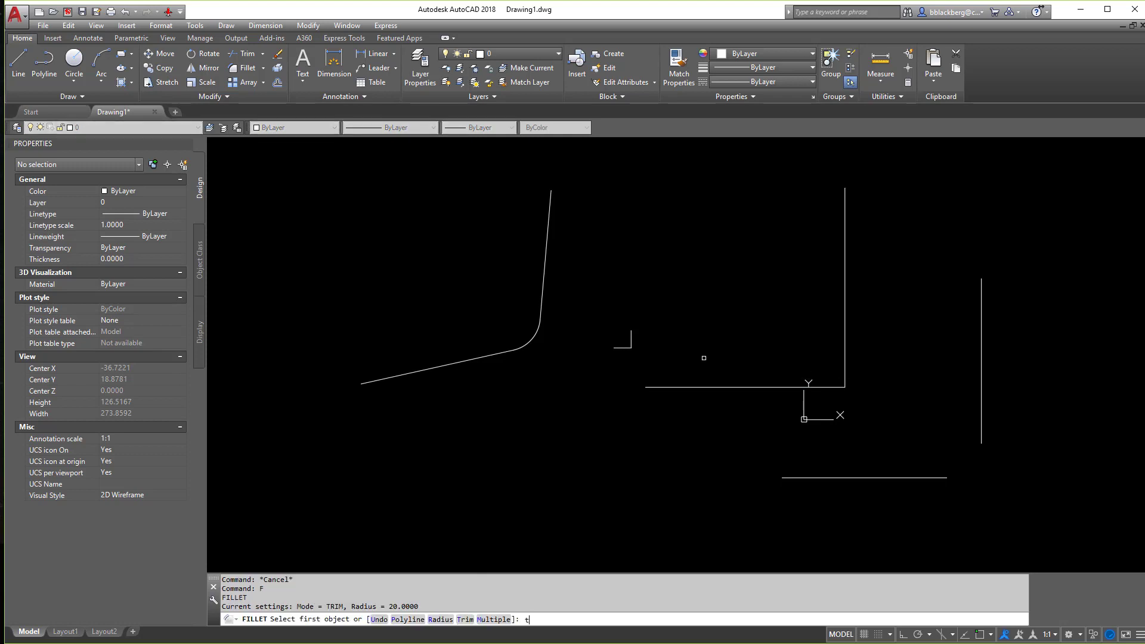
text(t)
key(Return)
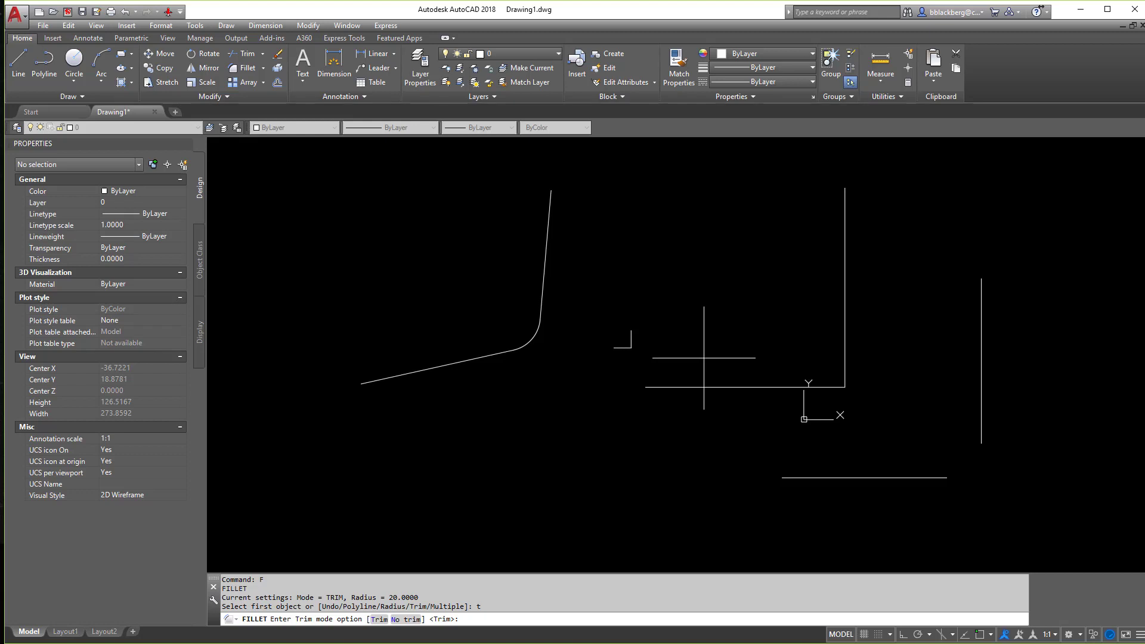
text(n)
key(Return)
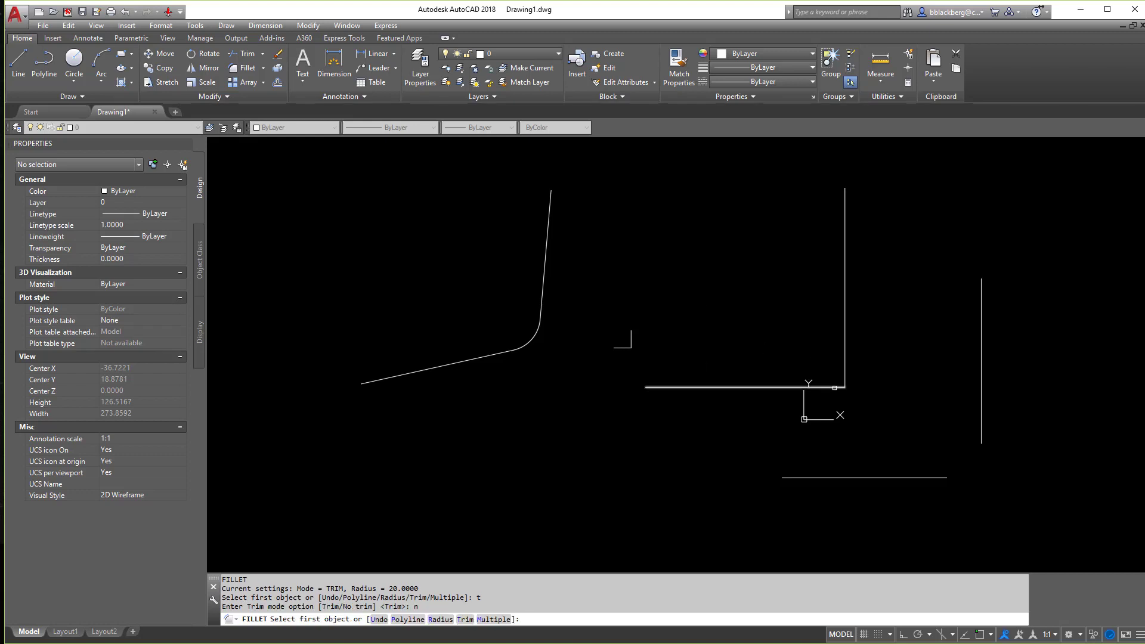
click(817, 387)
click(845, 352)
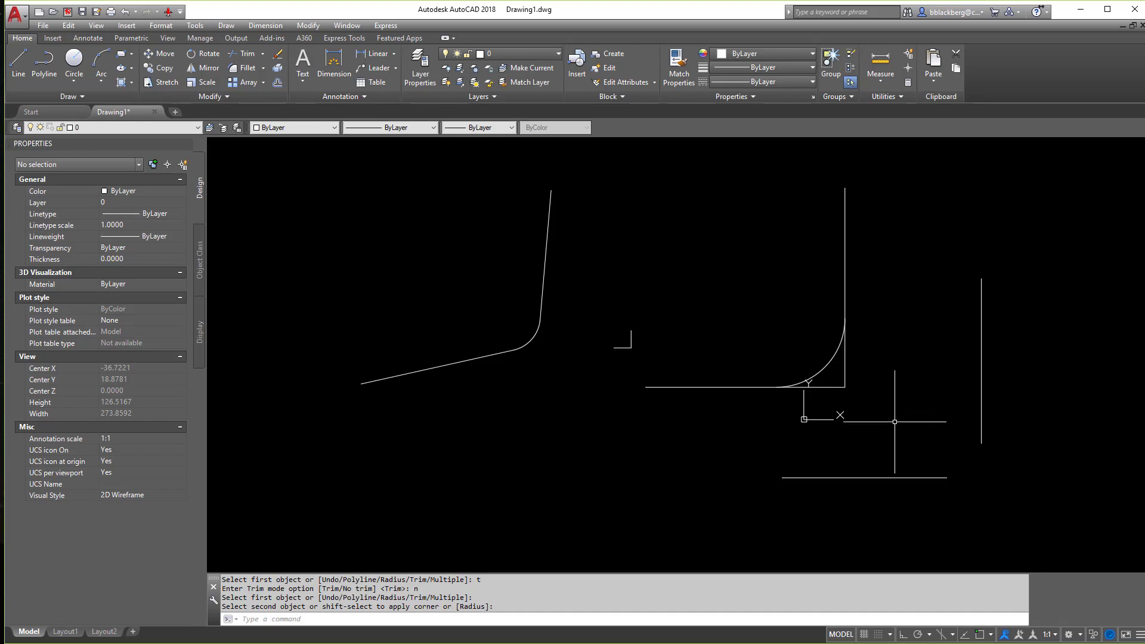
- Fillet the copied horizontal and vertical lines with the same radius in No trim mode
text(f)
key(Return)
click(942, 476)
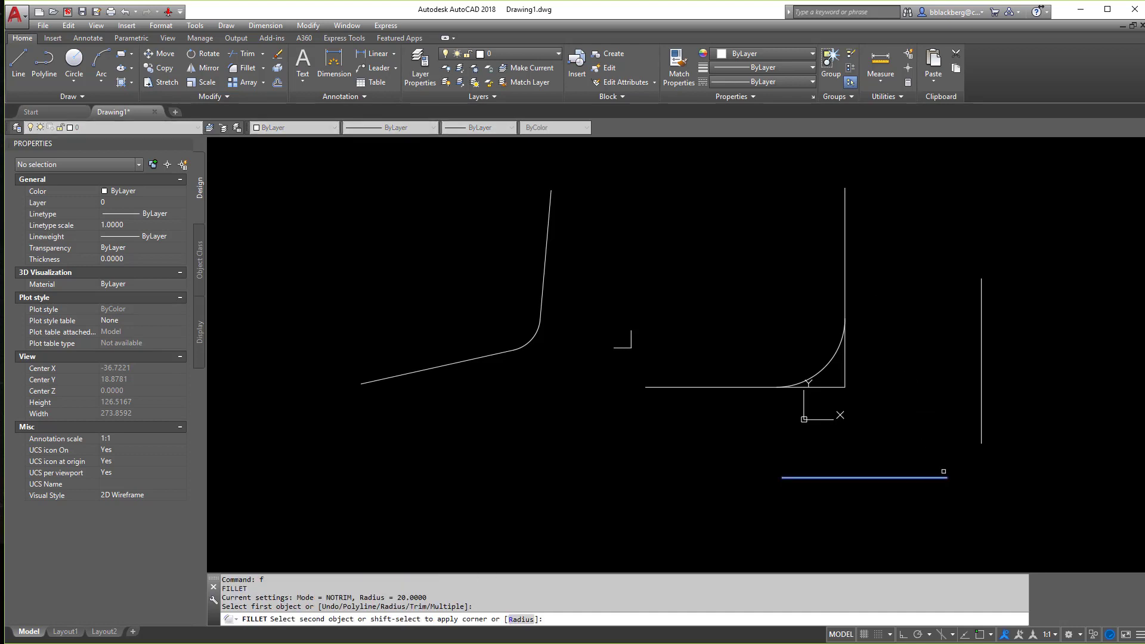
click(984, 413)
scroll(990, 454, up, 2)
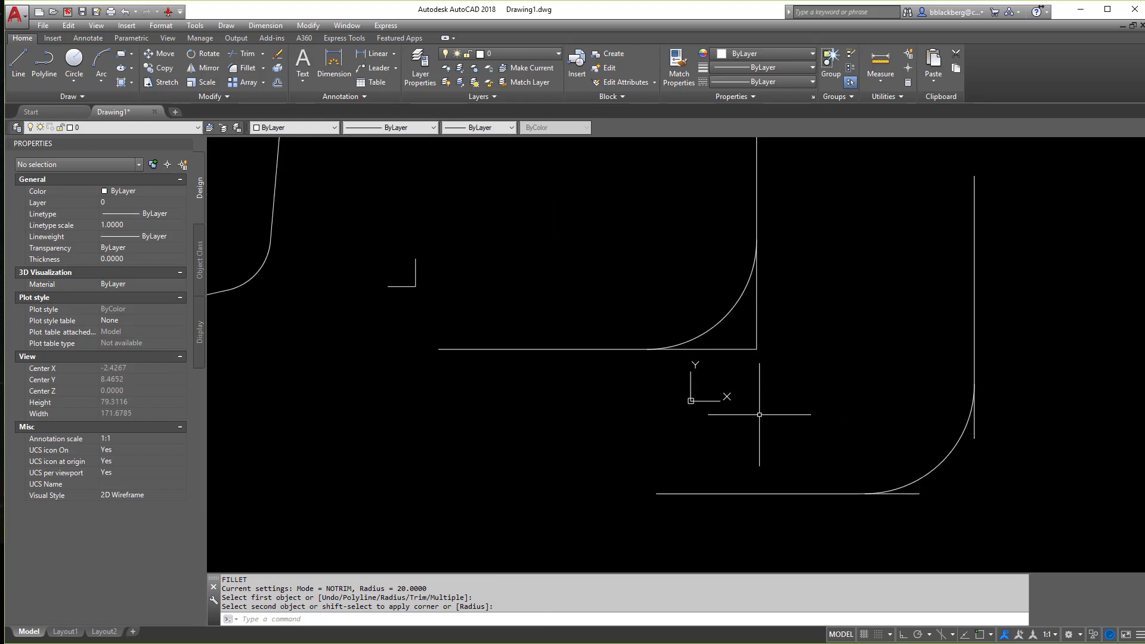
- Restart Fillet and set its Trim mode back to Trim
text(F)
key(Return)
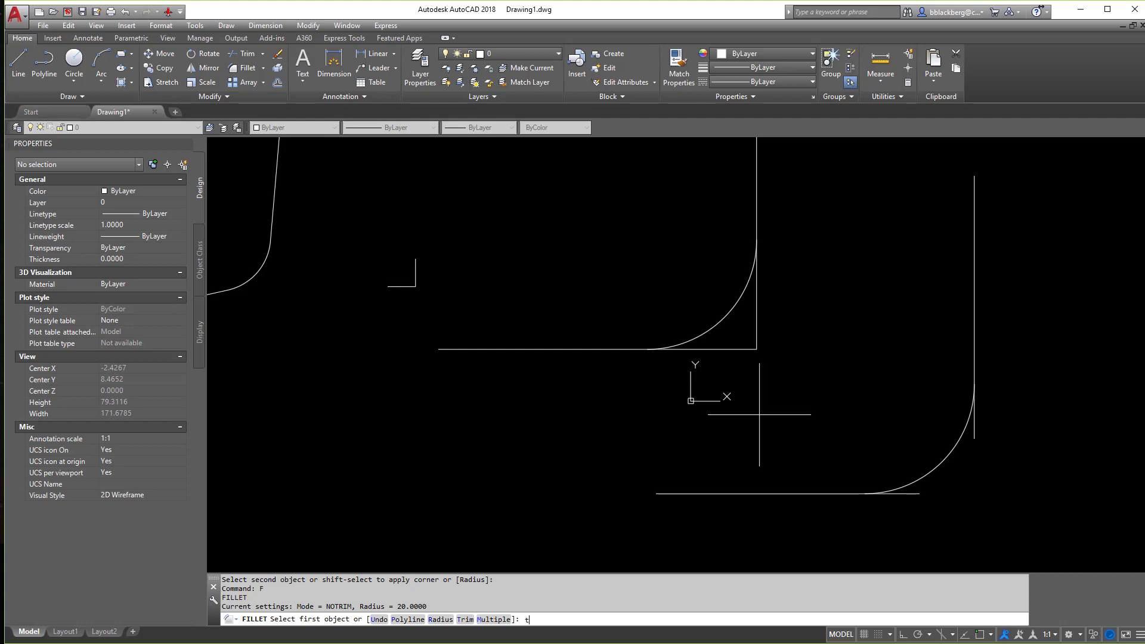
text(t)
key(Return)
text(t)
key(Return)
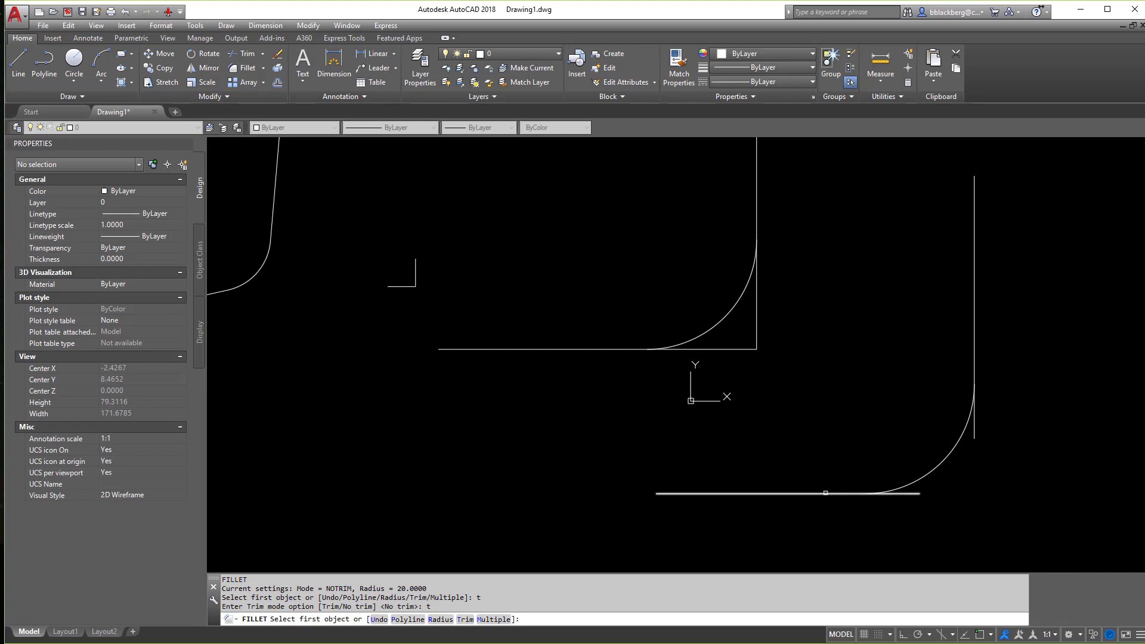
- Fillet the copied horizontal and vertical lines in Trim mode and erase the duplicate arc at their corner
click(825, 494)
click(974, 388)
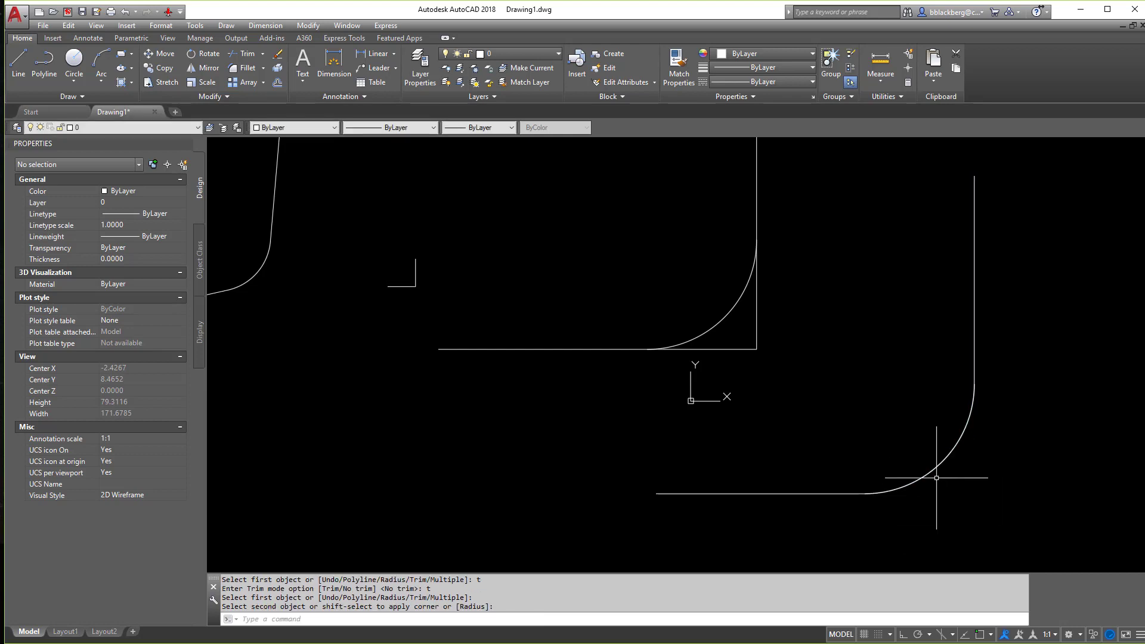
click(944, 460)
key(Delete)
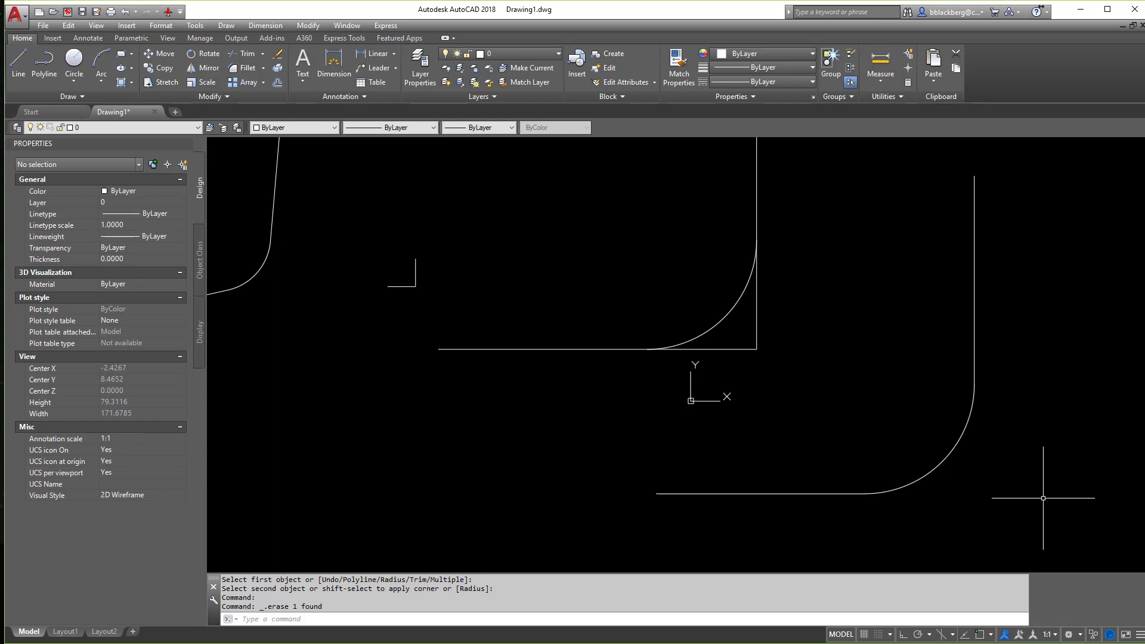
click(242, 68)
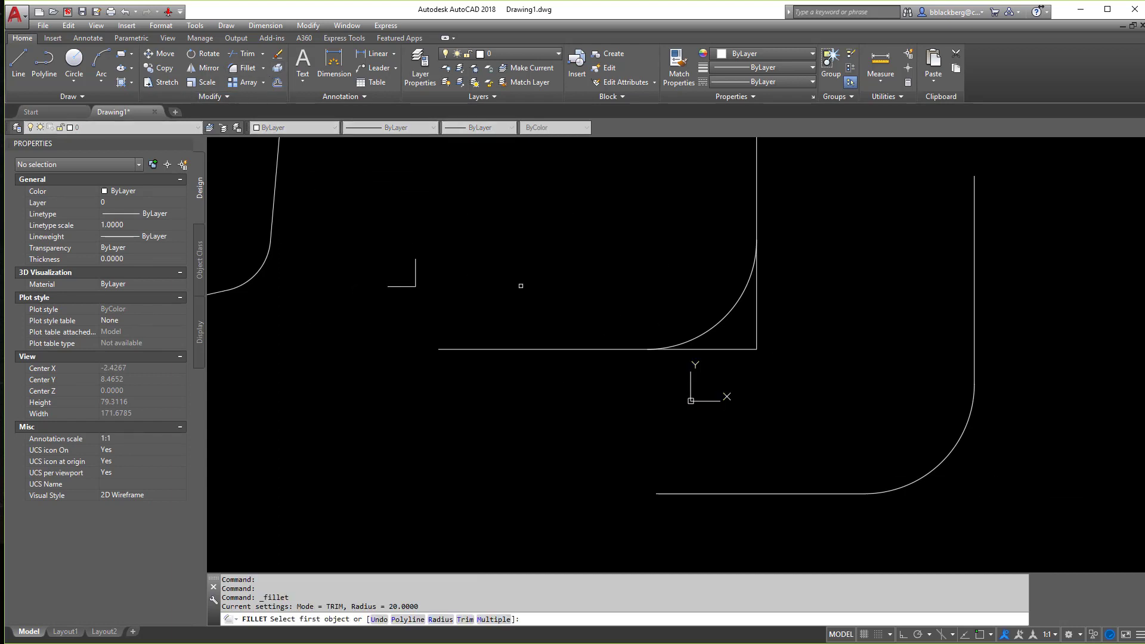
key(Escape)
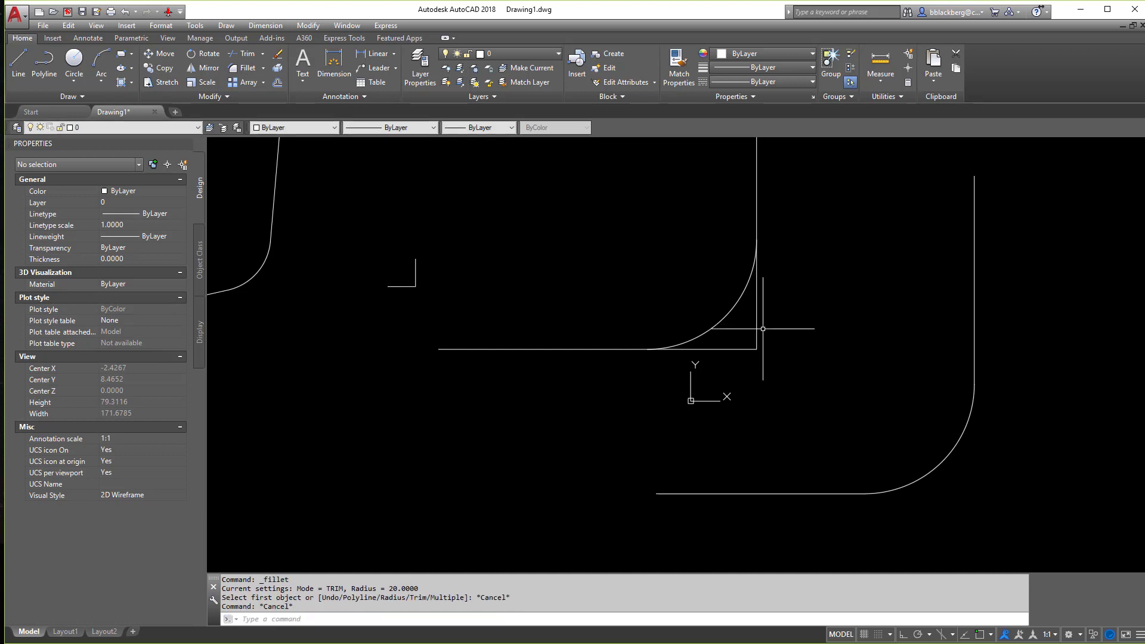
- Erase the two untrimmed lines of the original corner, its leftover arc, and the copied lines with their fillet
click(762, 329)
click(724, 372)
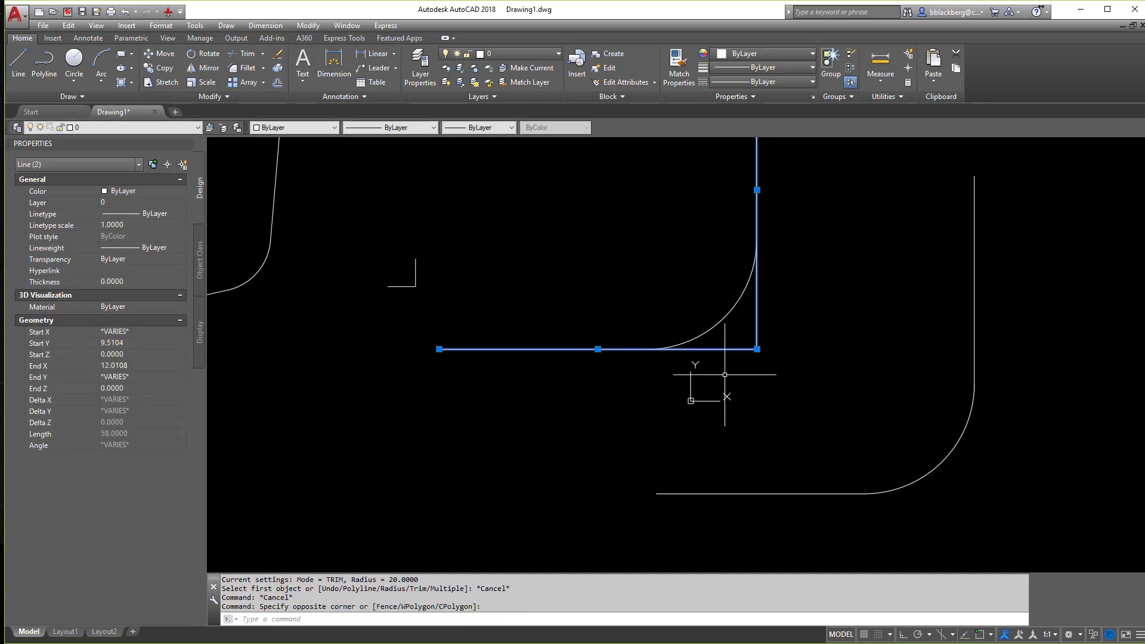
key(Delete)
click(1060, 191)
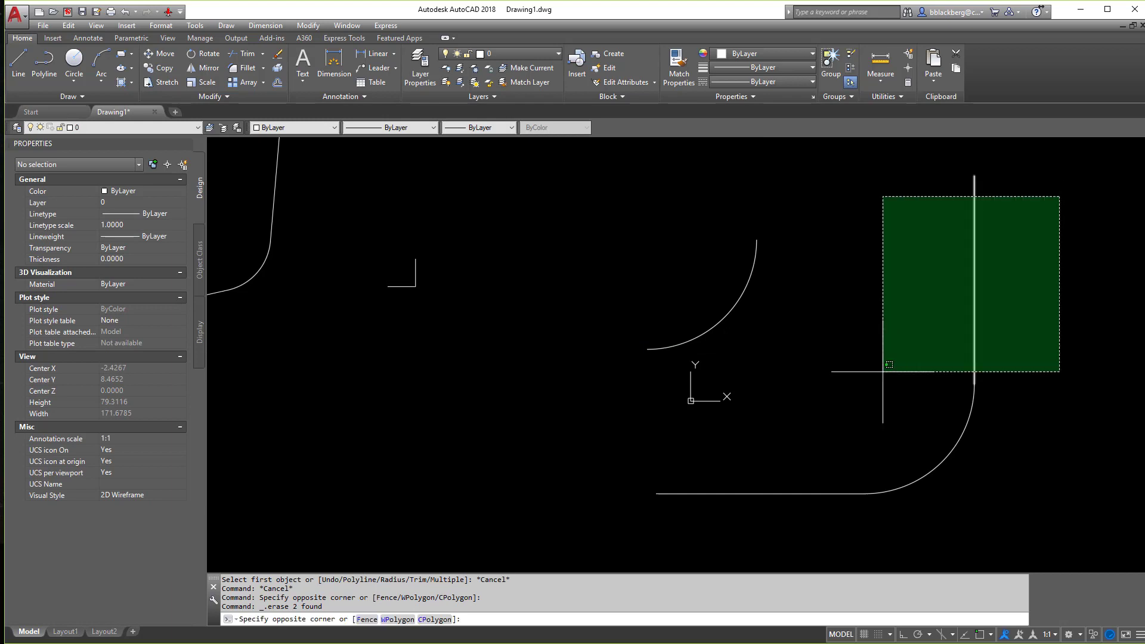
click(643, 497)
key(Delete)
- Set the fillet radius to 1 and round the corner of the small L-shaped pair of lines
mouse_move(344, 320)
middle_down()
mouse_move(581, 427)
mouse_move(711, 445)
middle_up()
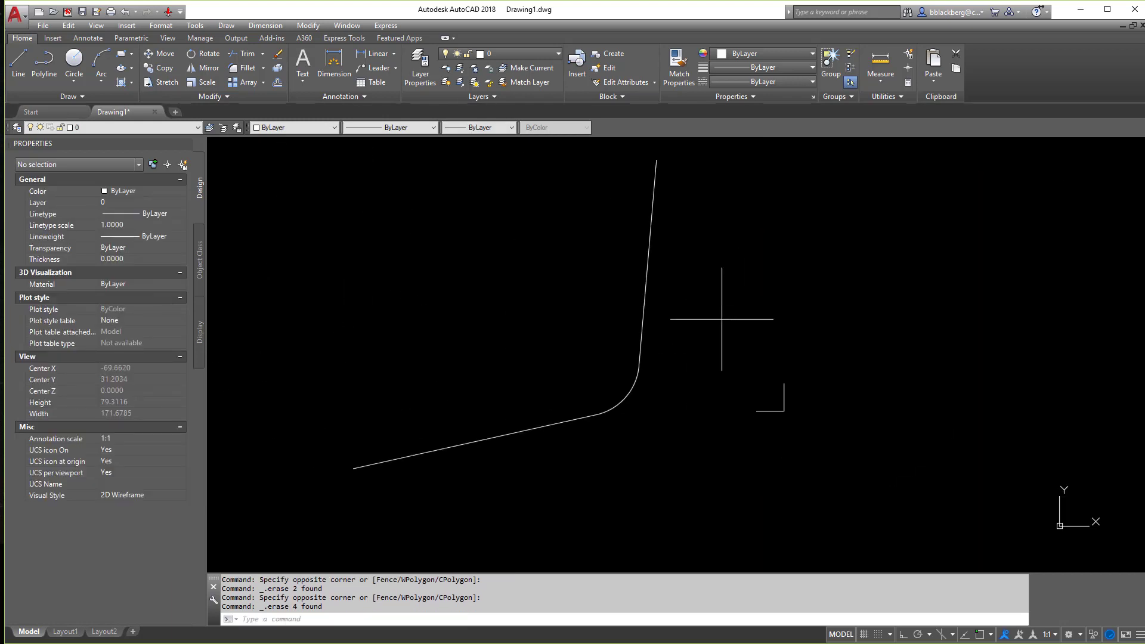
click(721, 320)
click(699, 357)
scroll(783, 409, up, 4)
scroll(770, 438, up, 2)
scroll(788, 356, down, 1)
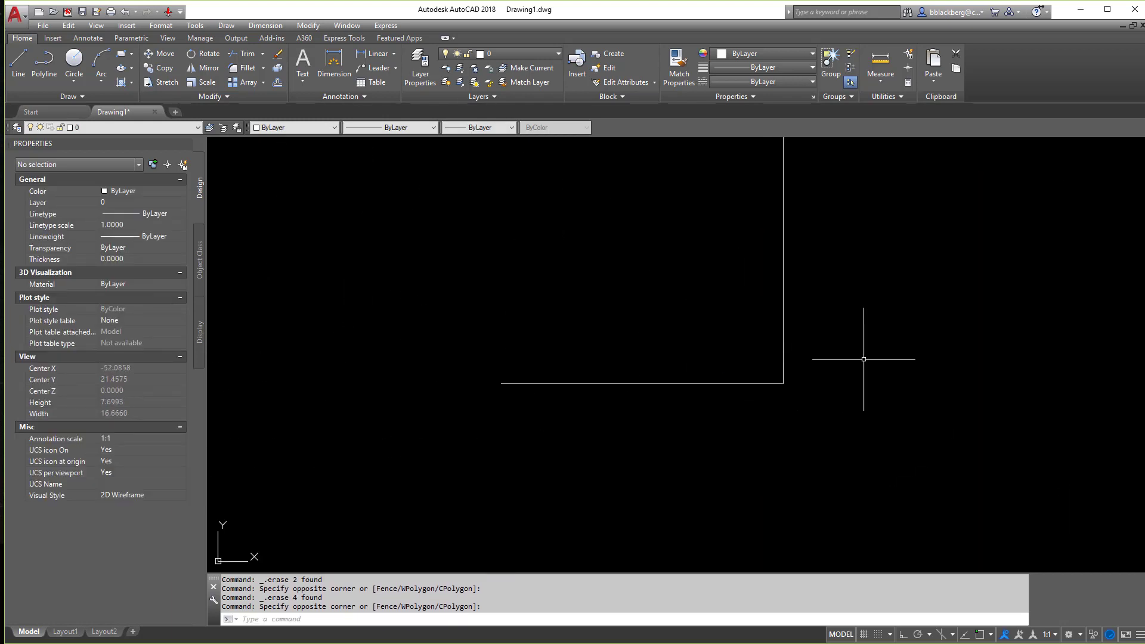
middle_drag(881, 297, 873, 361)
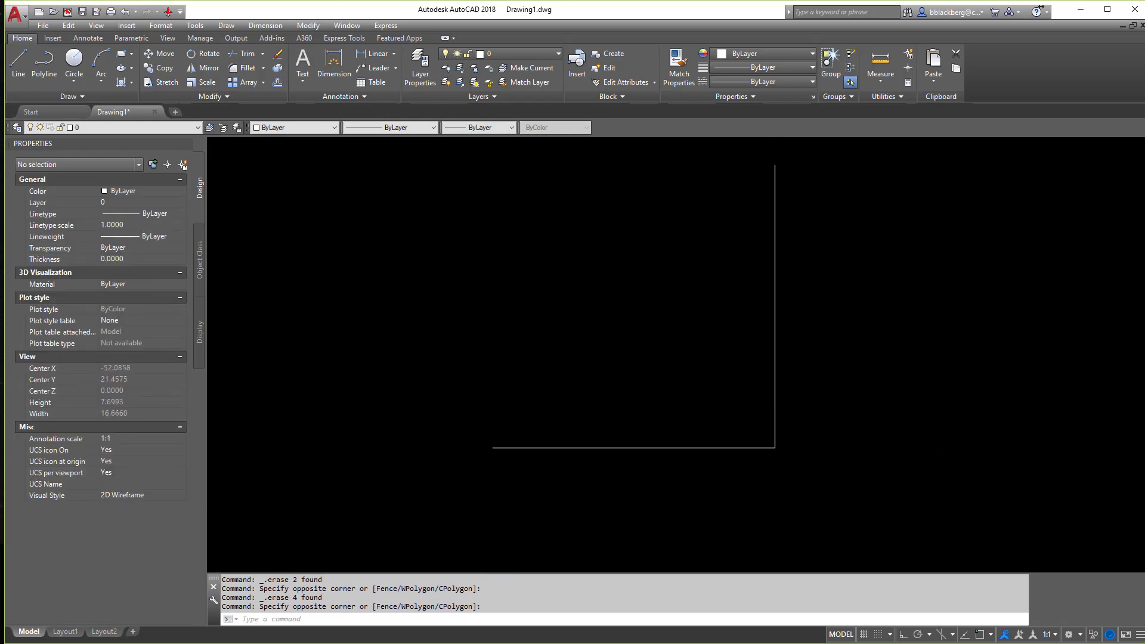
click(245, 68)
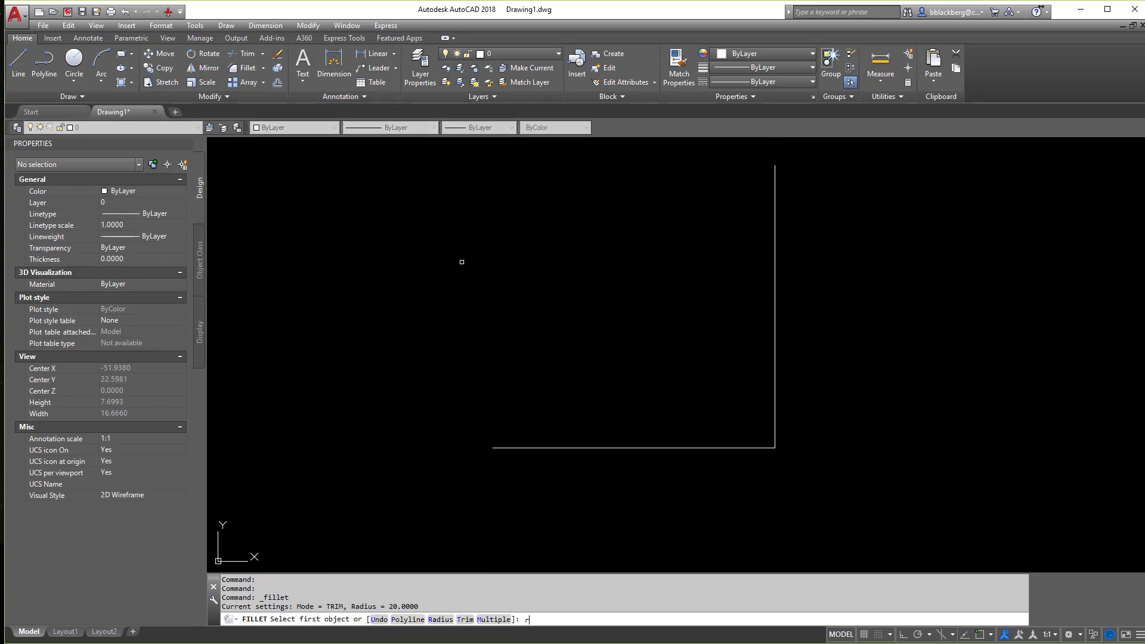
key(Return)
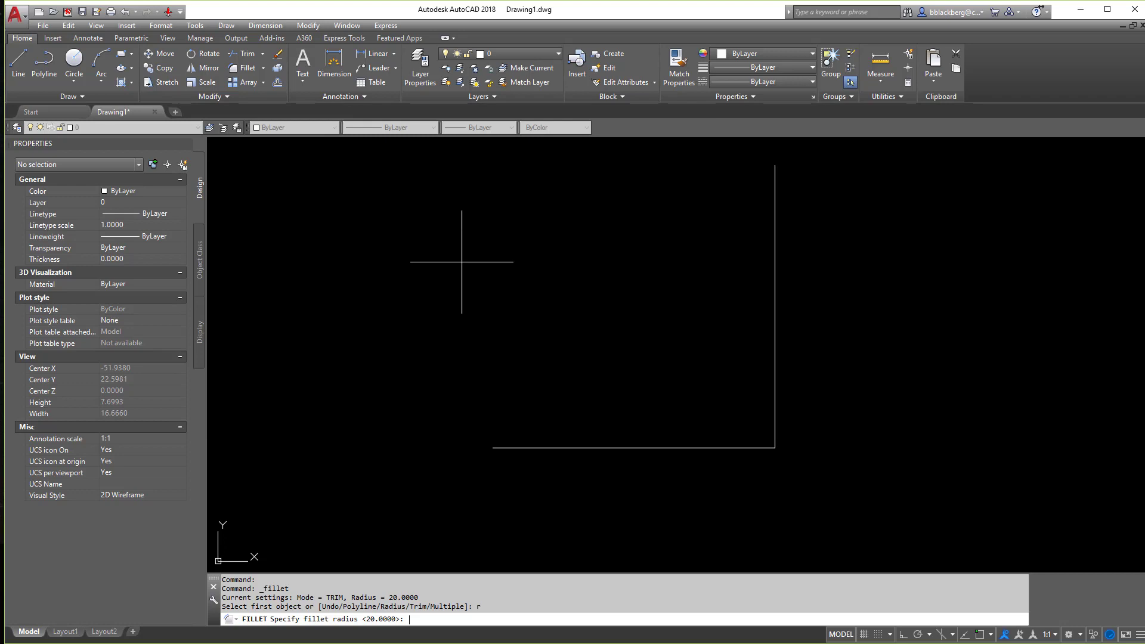
text(1)
key(Return)
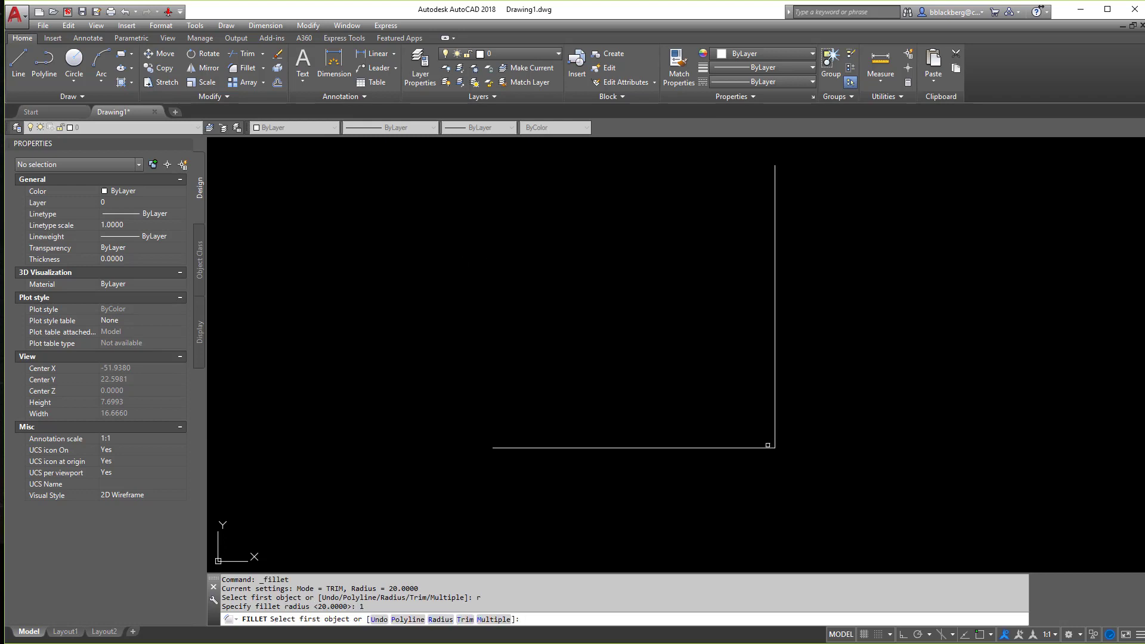
click(766, 447)
click(773, 387)
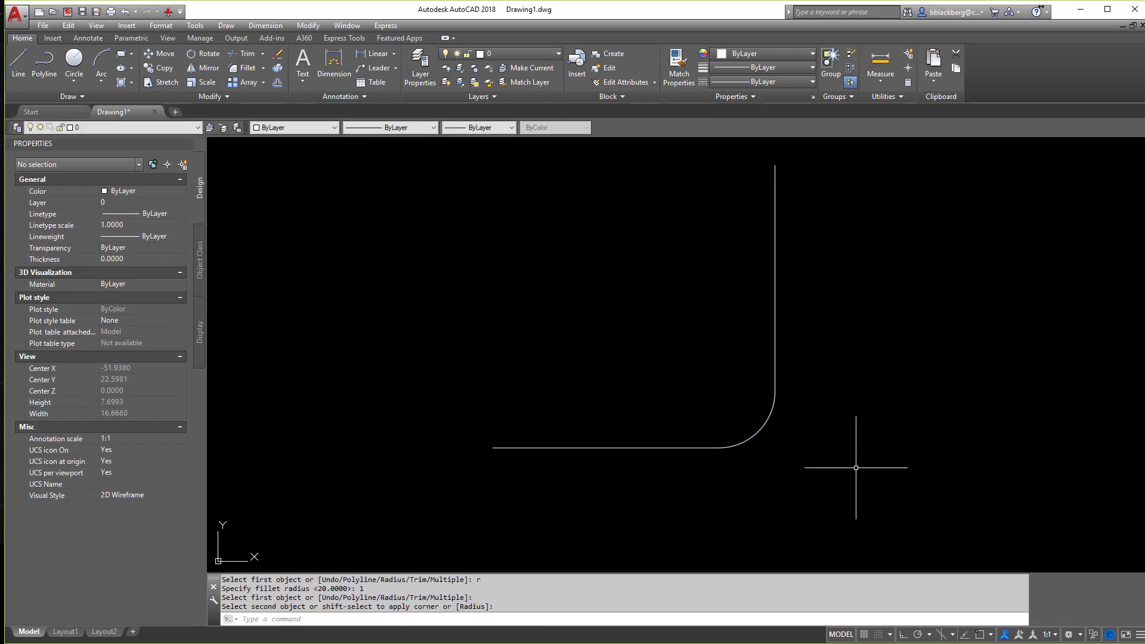